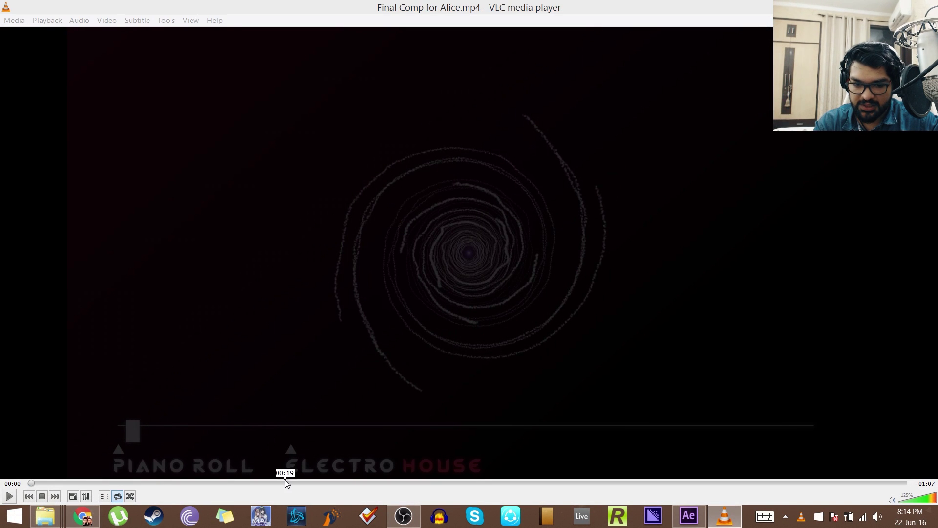
Scrub and replay the VLC video around 00:14–00:16 to watch the white diamonds burst over the spiral.
left_click(227, 485)
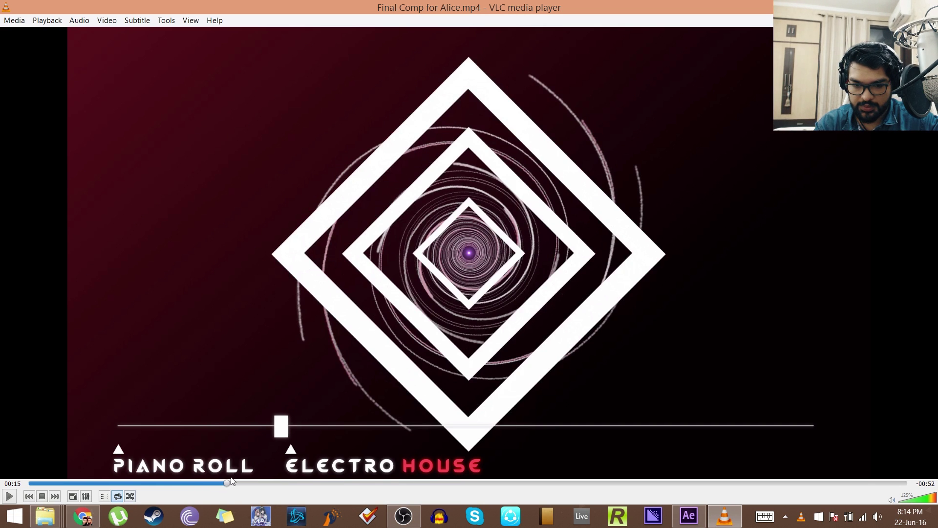
left_click(217, 485)
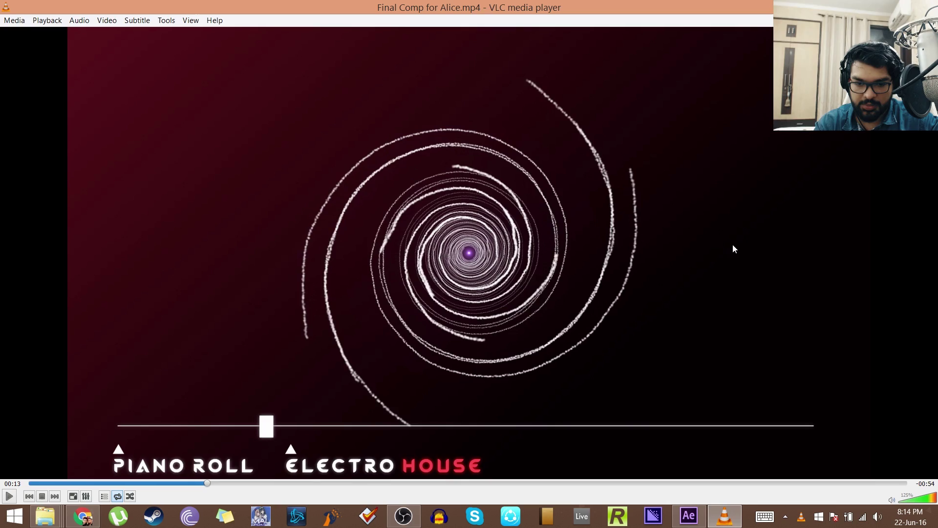
key("space")
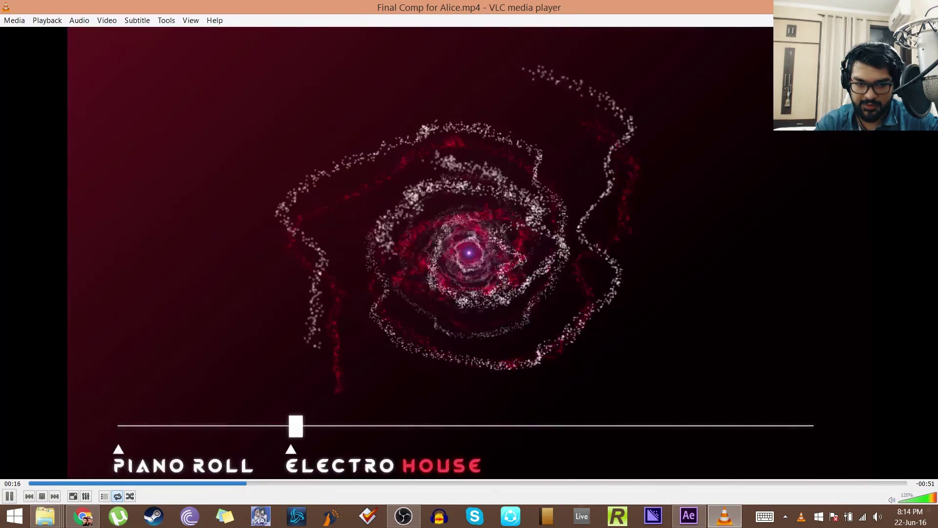
key("space")
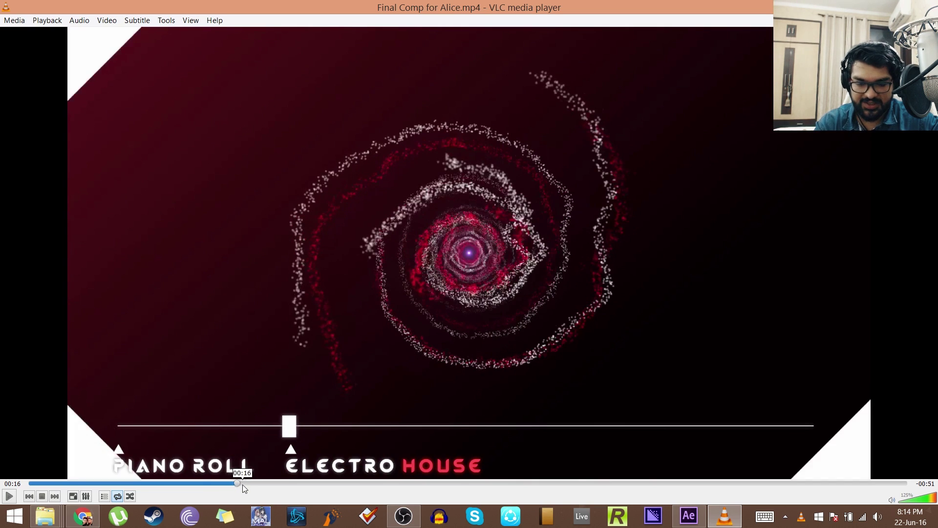
left_click(229, 483)
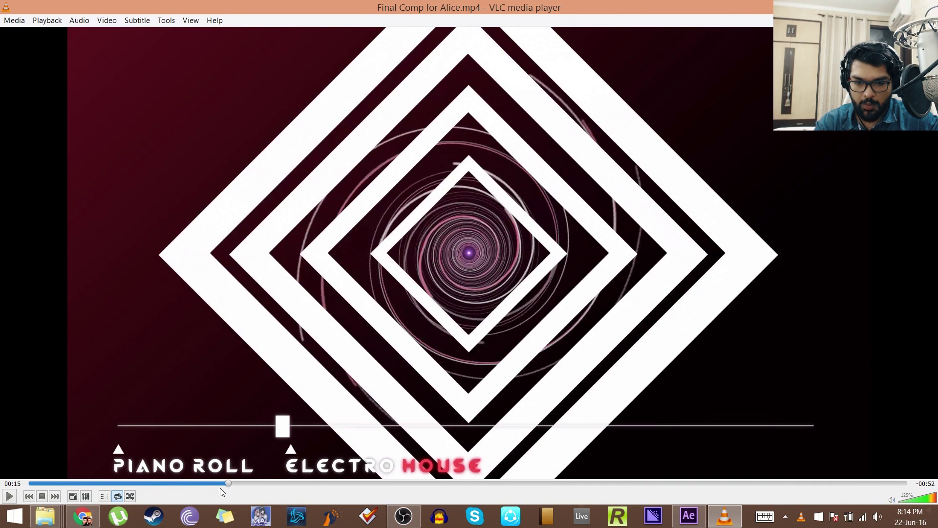
left_click(226, 483)
key("space")
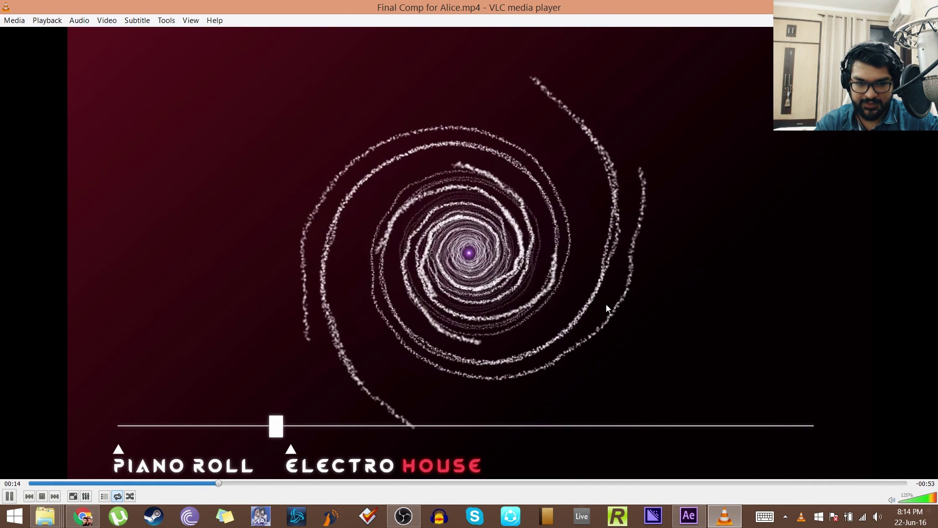
key("space")
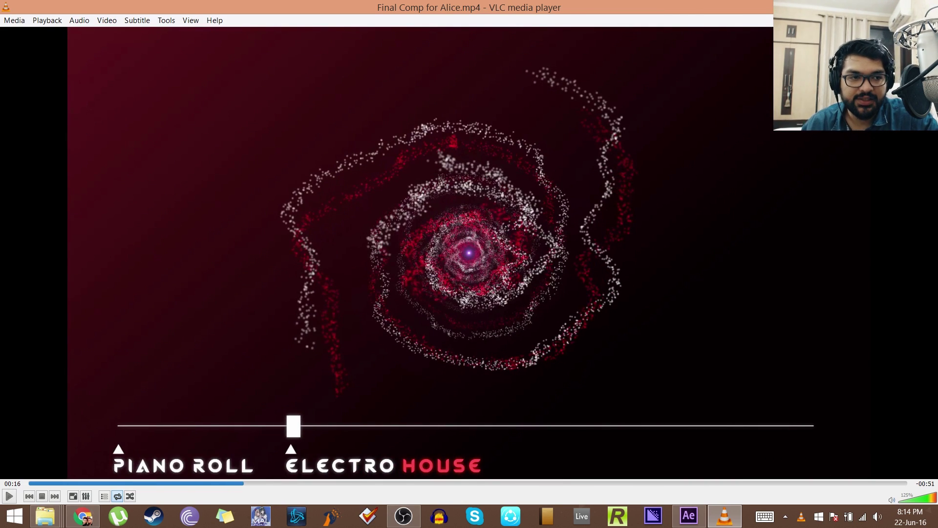
Close VLC and create Comp 1 in After Effects with the default 1920×1080, 60 fps settings.
key("alt+F4")
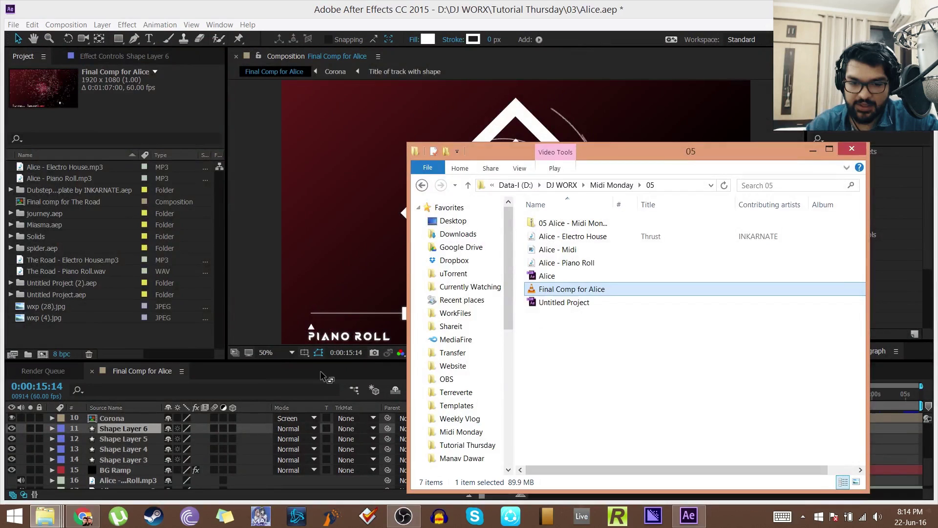
left_click(270, 389)
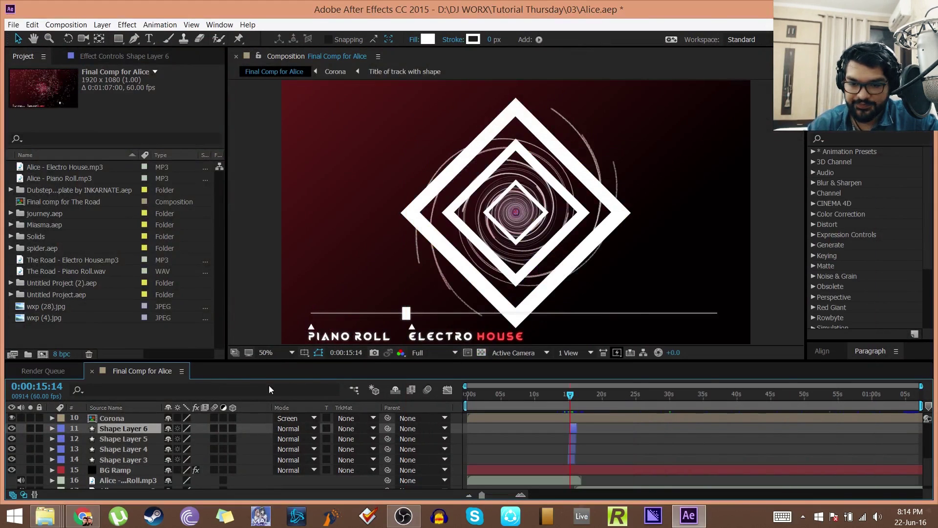
left_click(67, 24)
left_click(49, 37)
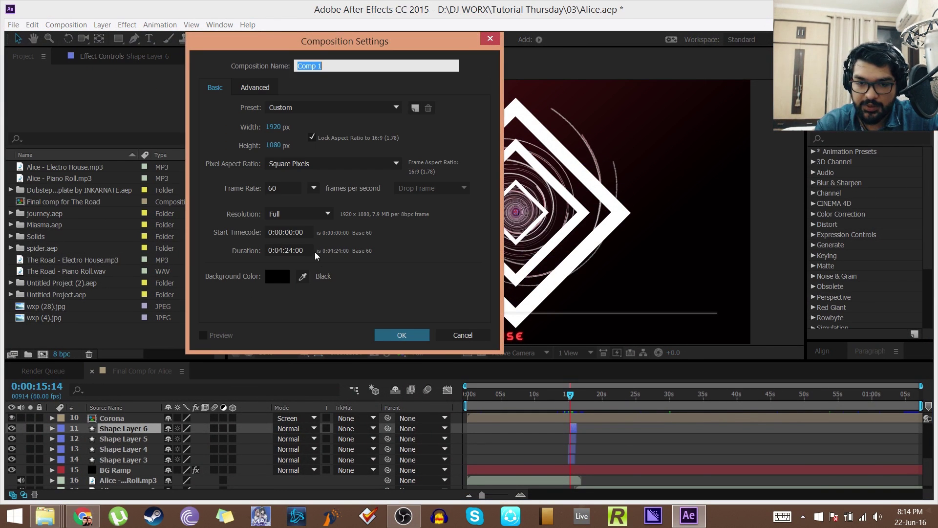
left_click(419, 335)
In Final Comp for Alice, scrub the diamond animation near 15 seconds and inspect the shape layers.
left_click(137, 371)
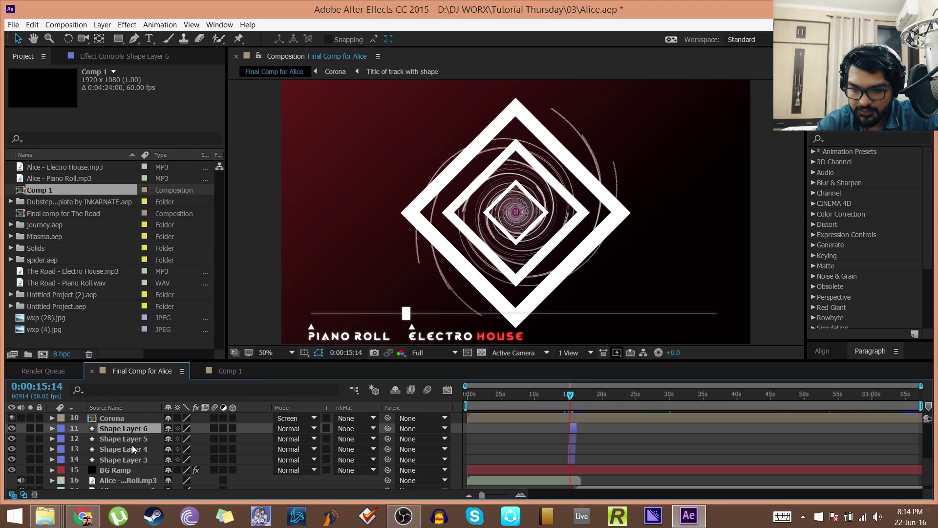
scroll(117, 430, "down", 2)
scroll(113, 433, "up", 3)
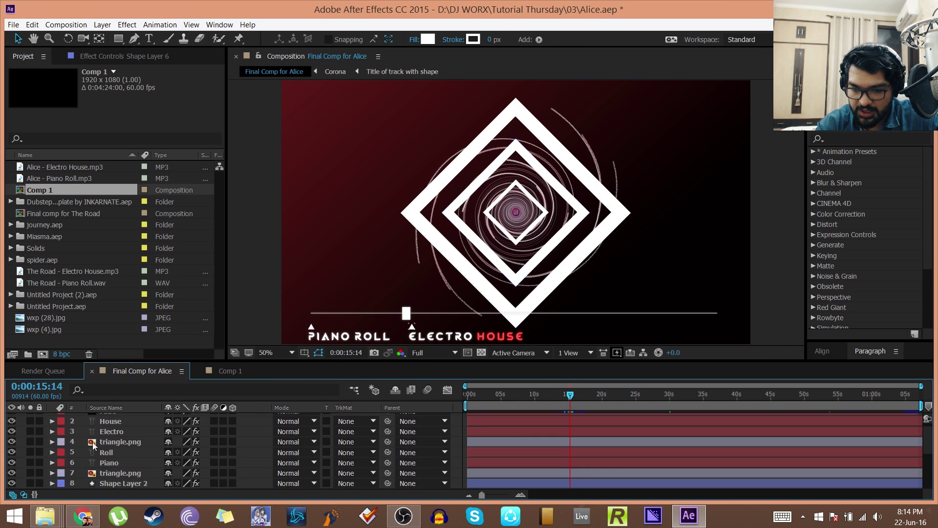
scroll(33, 442, "down", 2)
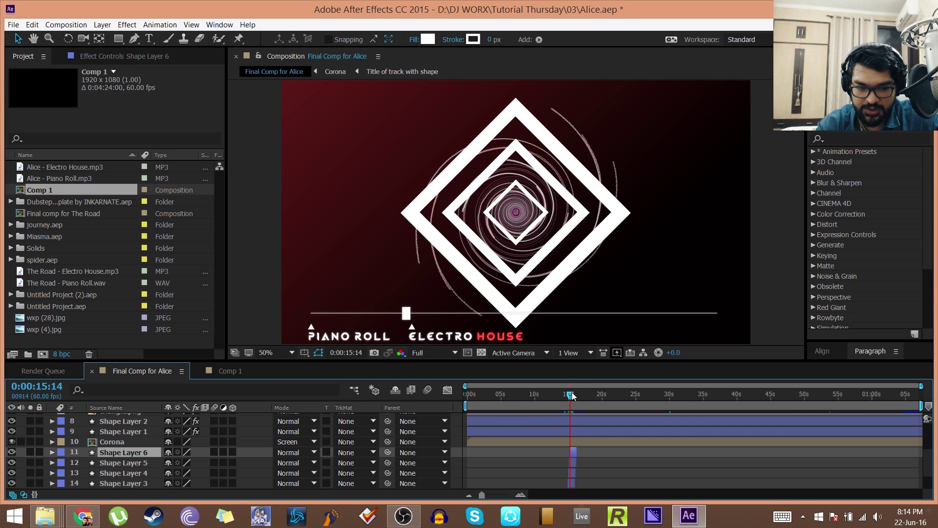
left_click_drag(571, 394, 569, 393)
scroll(142, 456, "down", 1)
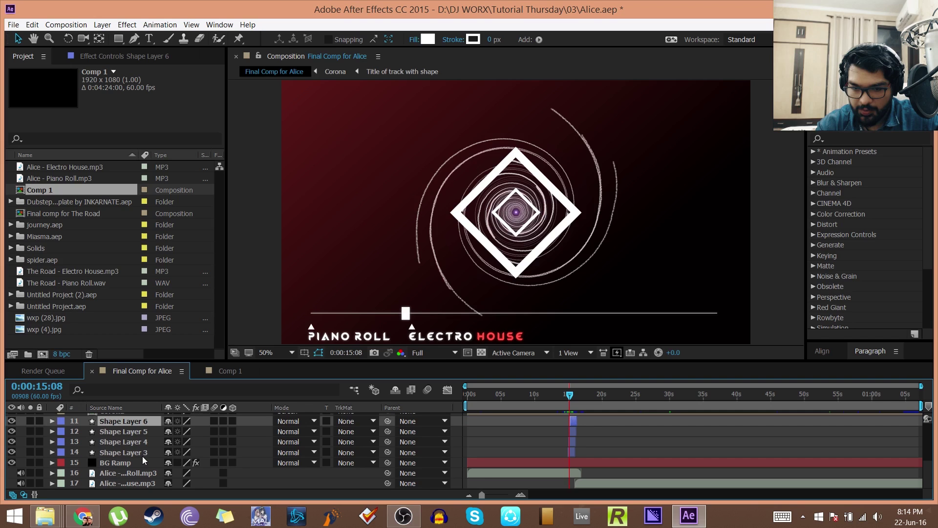
left_click(140, 452, "shift")
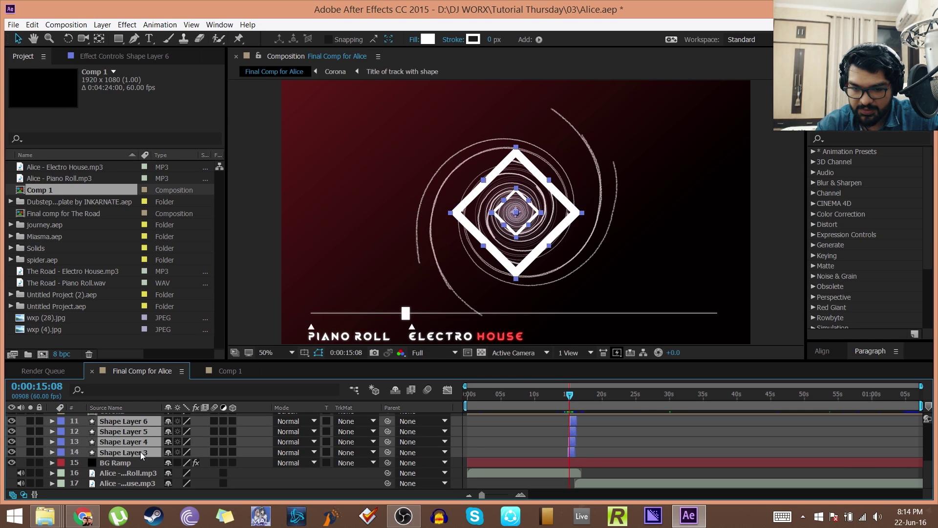
left_click(130, 483)
scroll(130, 481, "up", 4)
Select every layer in Final Comp for Alice except Shape Layers 3–6, then check Comp 1.
key("ctrl+a")
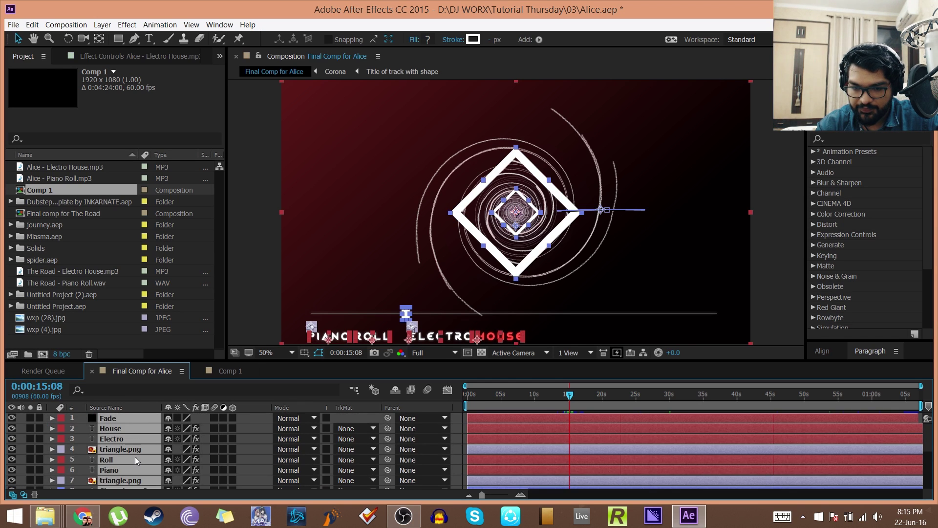
scroll(135, 456, "down", 4)
left_click(132, 450, "ctrl")
left_click(133, 441, "ctrl")
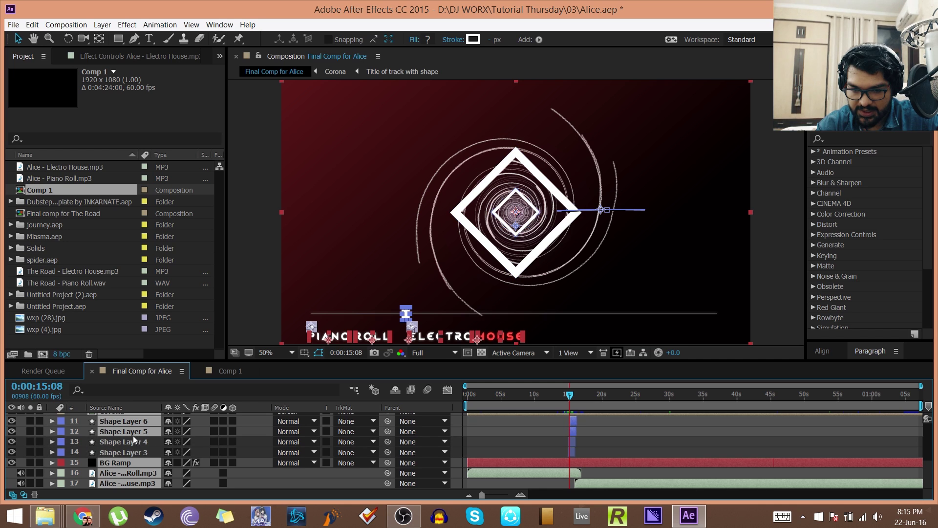
left_click(135, 431, "ctrl")
left_click(137, 421, "ctrl")
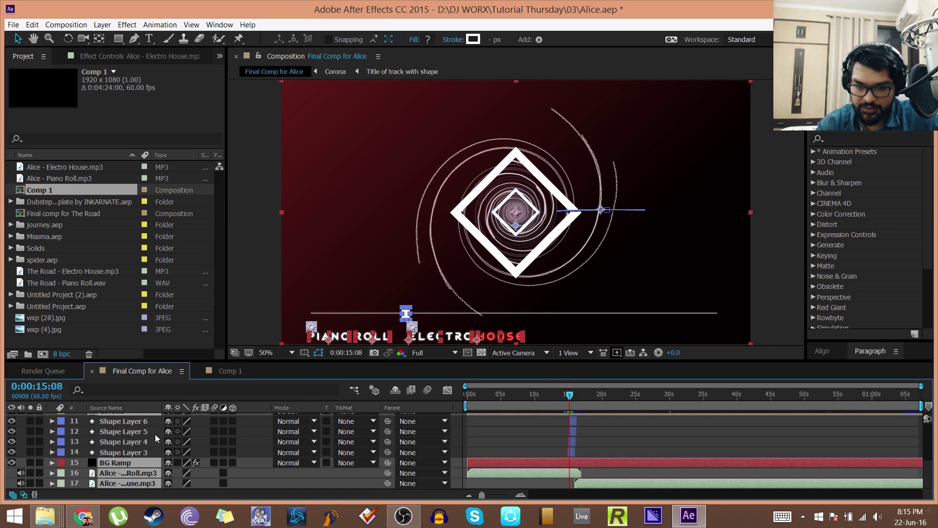
left_click(214, 370)
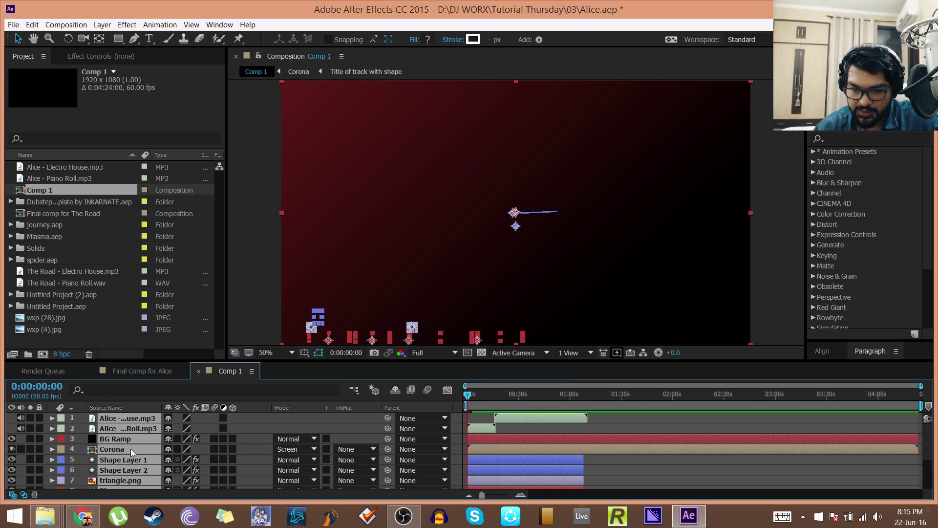
Reselect all layers from Fade down, excluding Shape Layers 3–6, and paste them into Comp 1.
left_click(148, 373)
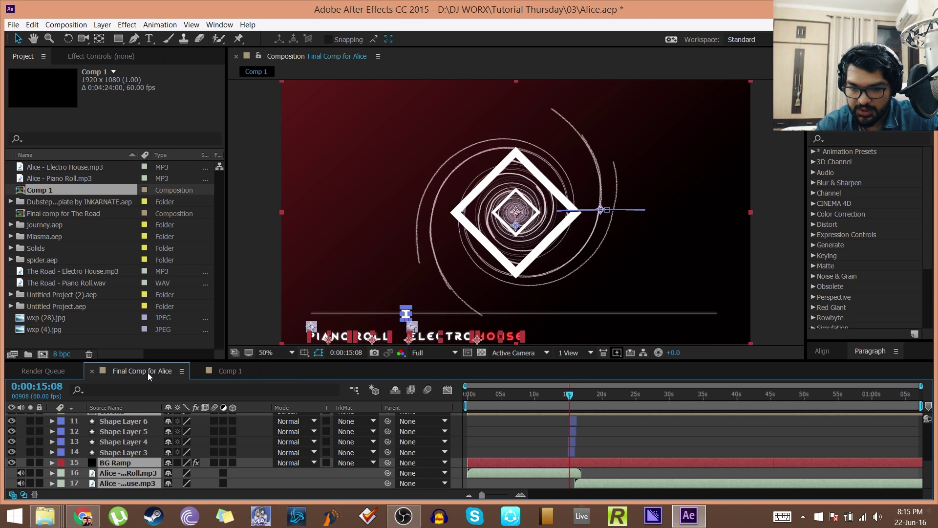
left_click(121, 453)
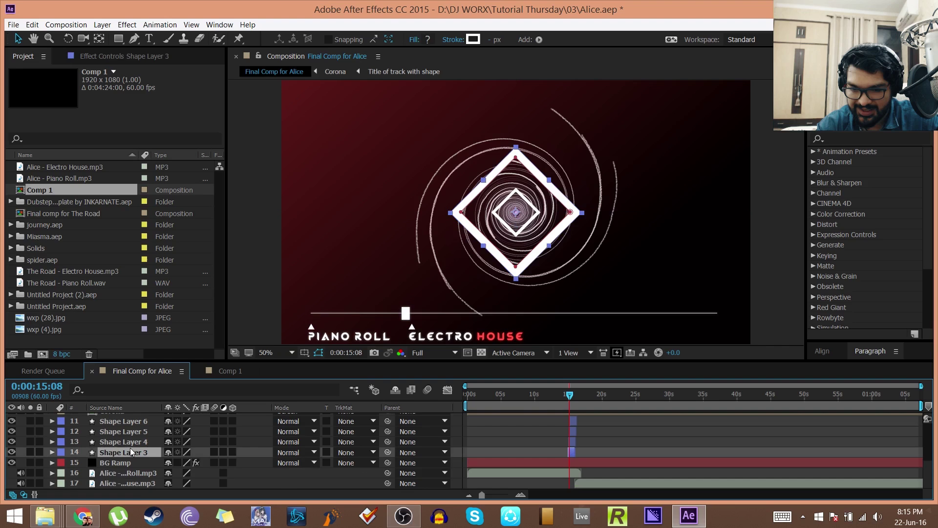
scroll(132, 438, "up", 5)
left_click(124, 415)
scroll(128, 461, "down", 5)
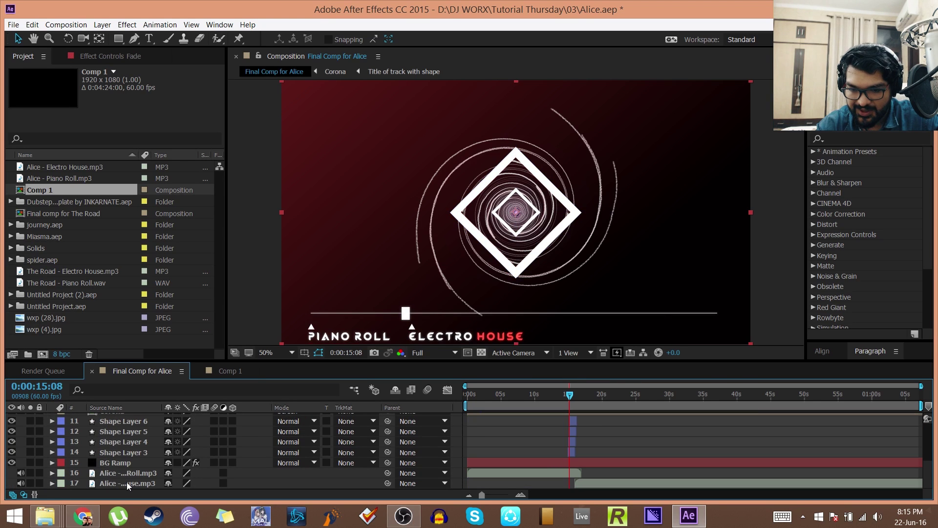
left_click(126, 480, "shift")
left_click(123, 453, "ctrl")
left_click(123, 440, "ctrl")
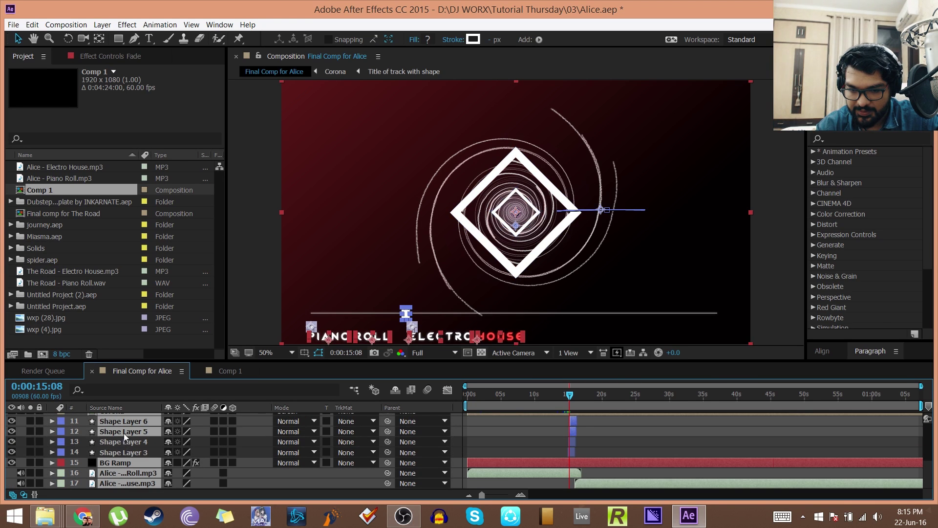
left_click(124, 431, "ctrl")
left_click(125, 422, "ctrl")
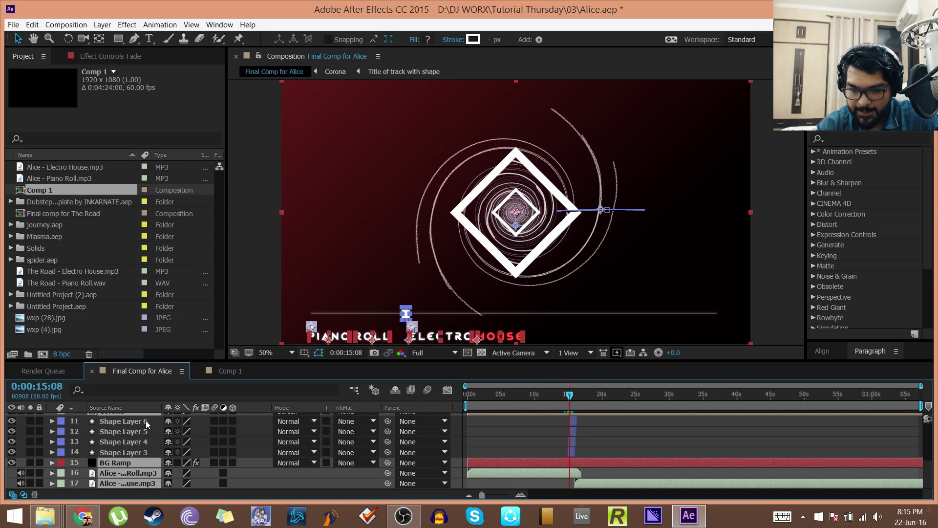
left_click(226, 371)
key("ctrl+v")
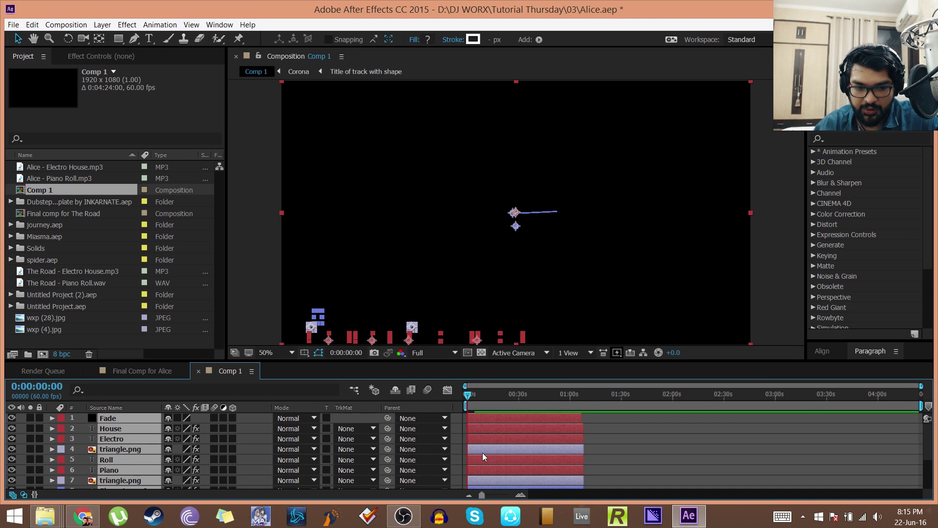
Pull the work area end to about 0:52 and trim Comp 1 to it, leaving 0:00:49:18.
left_click_drag(520, 397, 538, 394)
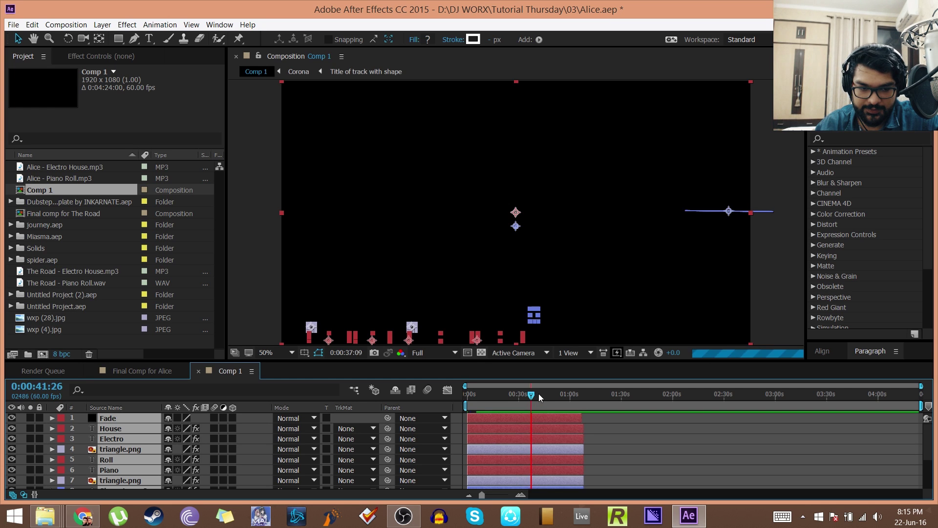
left_click_drag(921, 405, 554, 403)
right_click(520, 405)
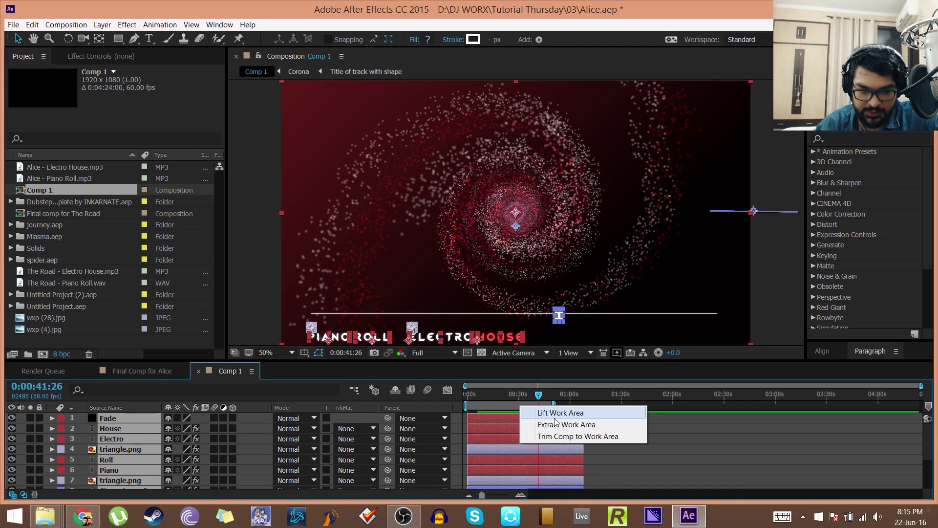
left_click(532, 437)
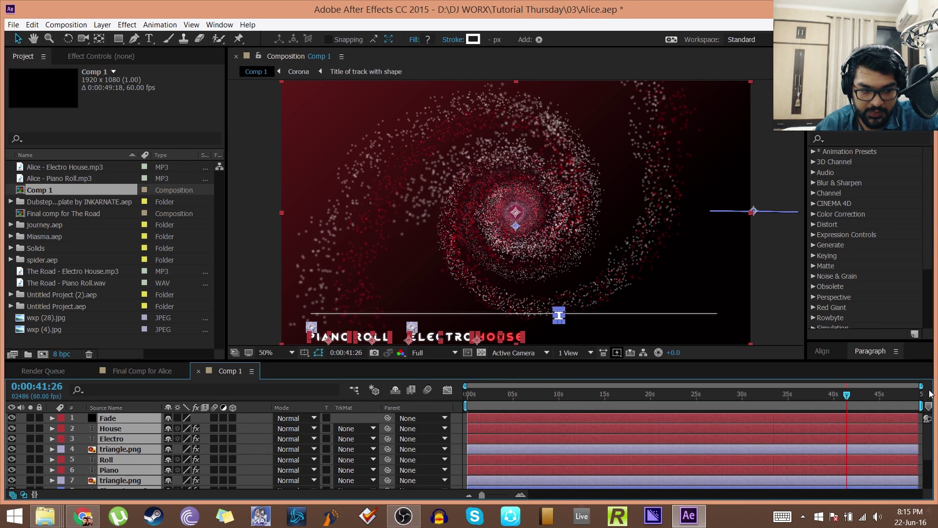
left_click_drag(922, 386, 766, 394)
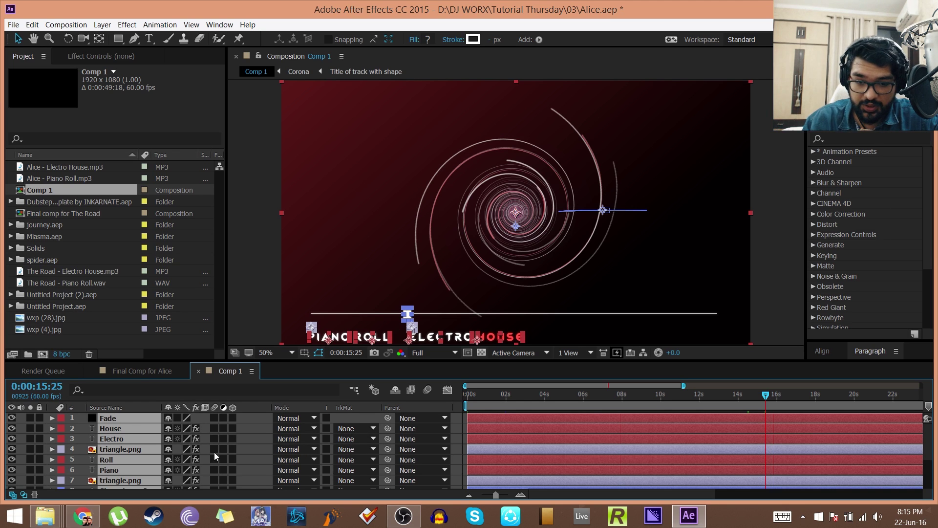
Deselect all layers, scrub past 15 seconds, and dismiss the Go to Time entry without changes.
left_click(249, 438)
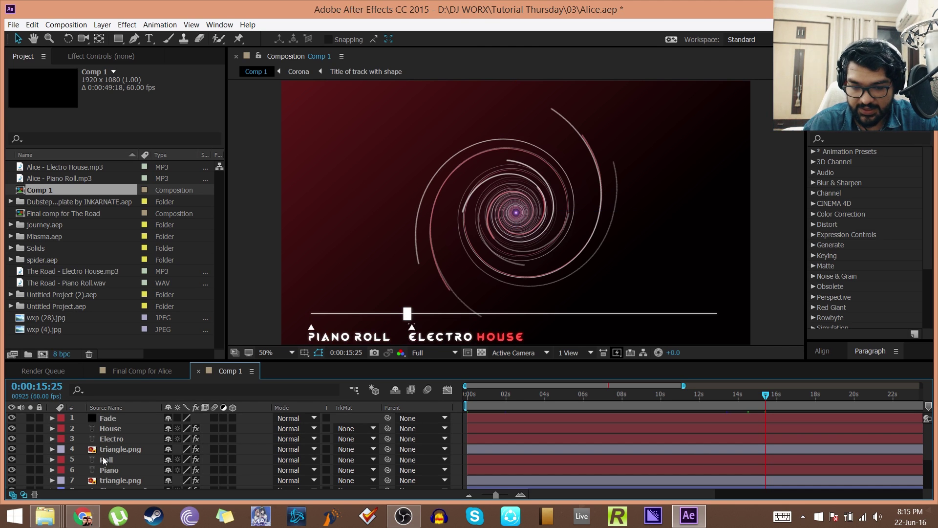
scroll(116, 449, "down", 3)
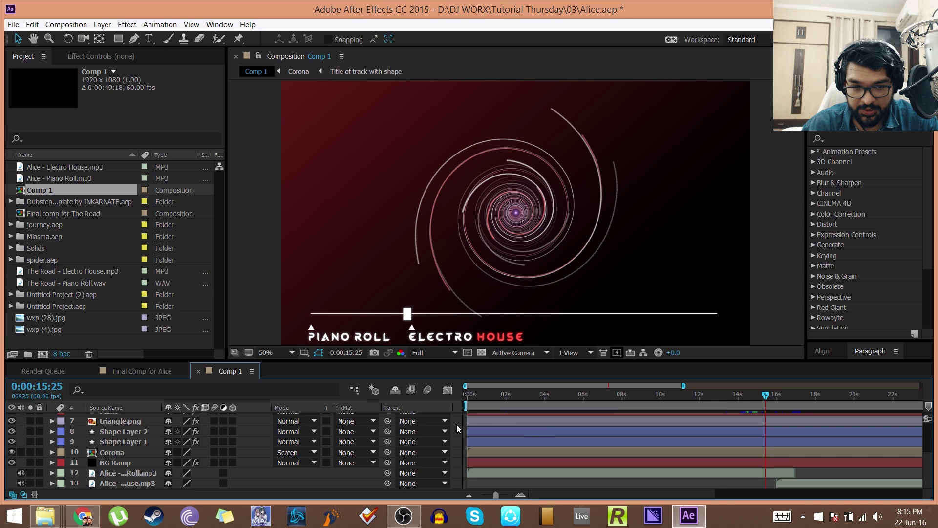
mouse_move(781, 395)
left_mouse_down()
mouse_move(793, 394)
mouse_move(769, 393)
left_mouse_up()
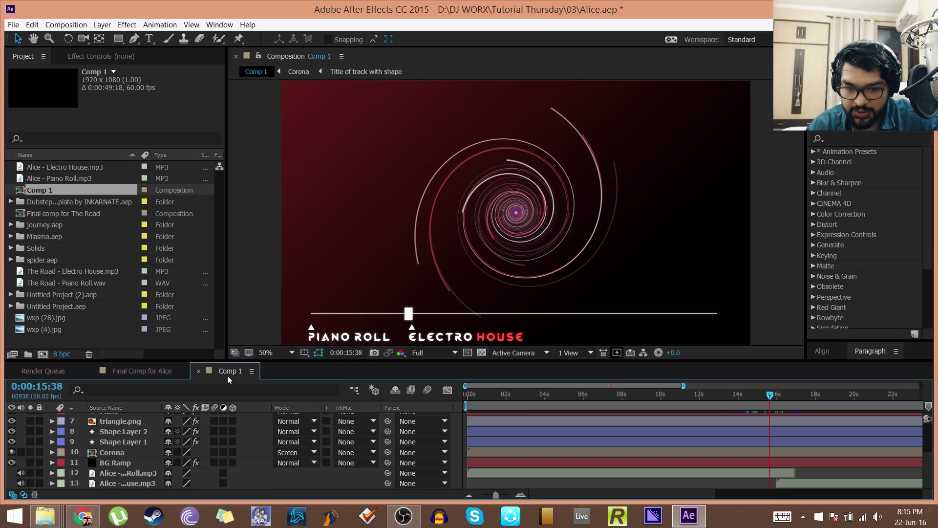
left_click(352, 352)
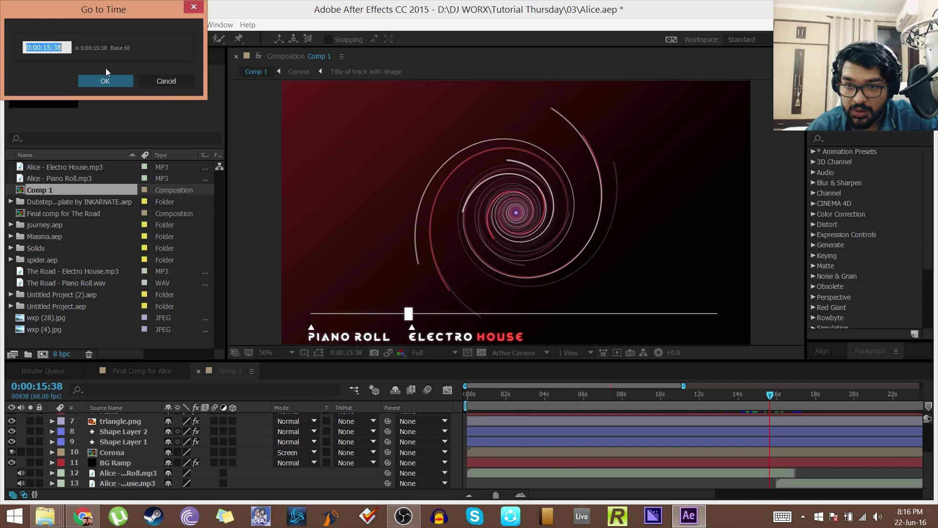
left_click(50, 47)
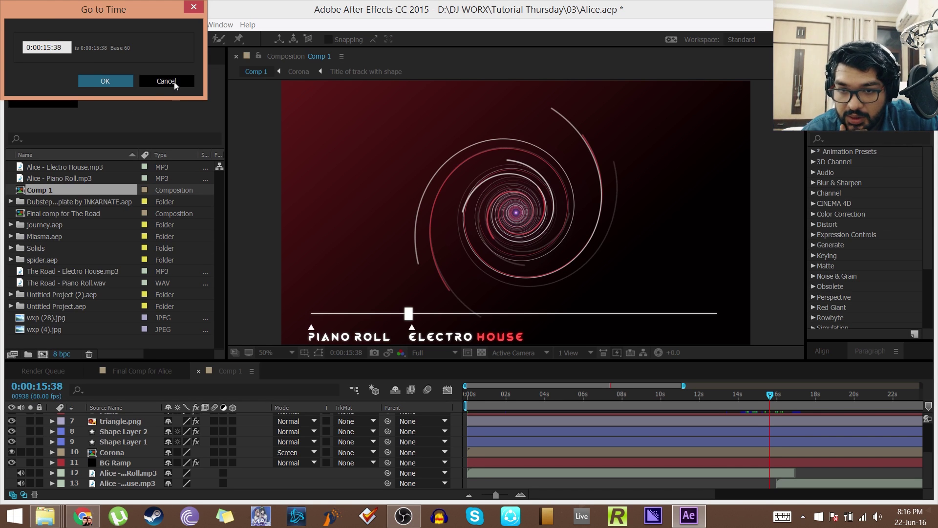
key("Tab")
key("Return")
scroll(127, 468, "up", 3)
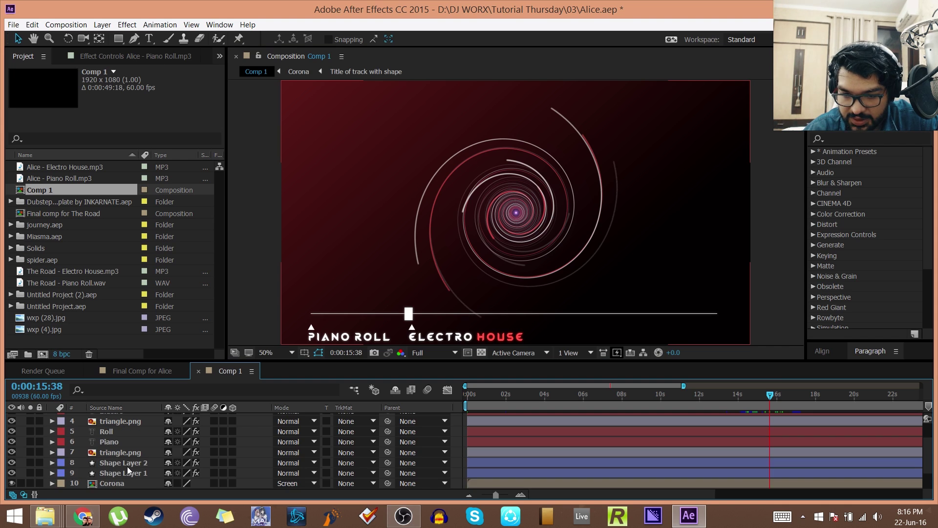
scroll(127, 466, "down", 2)
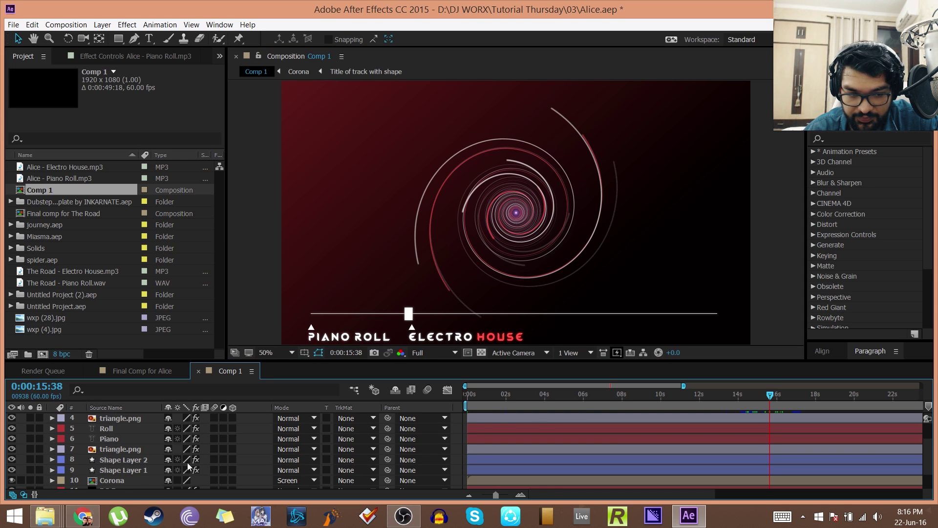
Step the current time with ruler clicks and Page Up/Down until it rests exactly at 0:00:15:00.
left_click(642, 394)
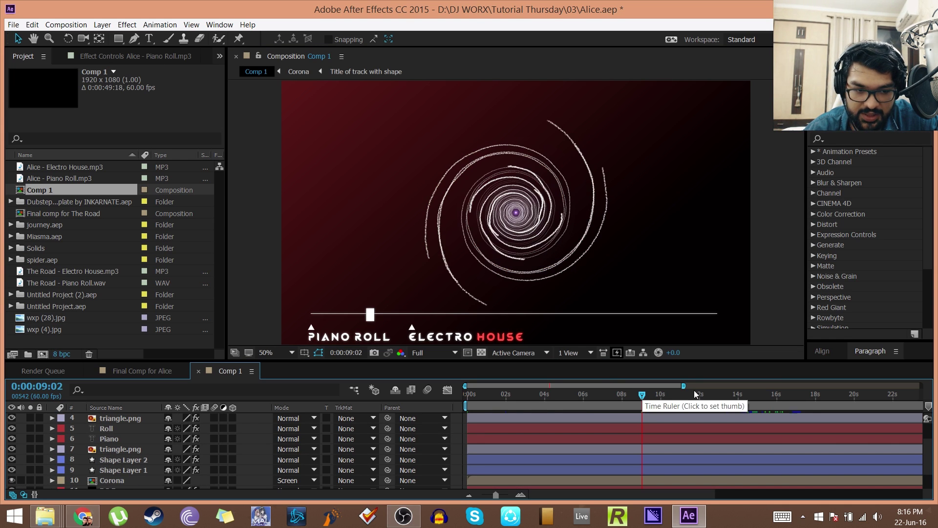
left_click_drag(746, 402, 756, 395)
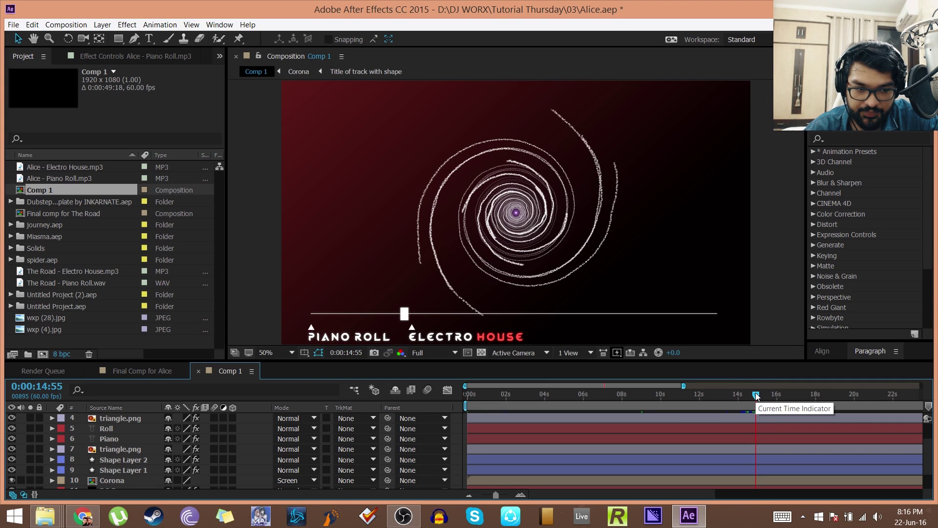
left_click(762, 397)
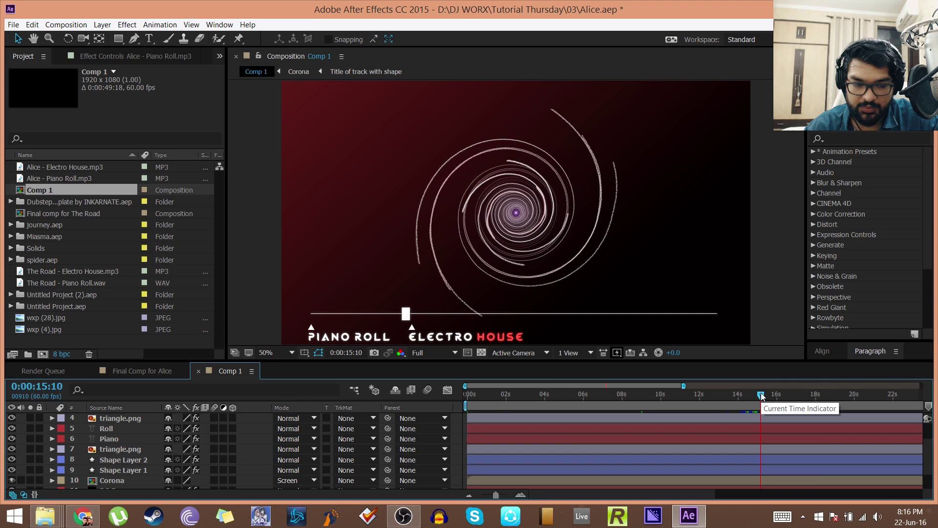
key("Page_Up")
key("Page_Up")
key("Page_Up")
key("Page_Up")
key("Page_Up")
key("Page_Up")
key("Page_Up")
key("Page_Up")
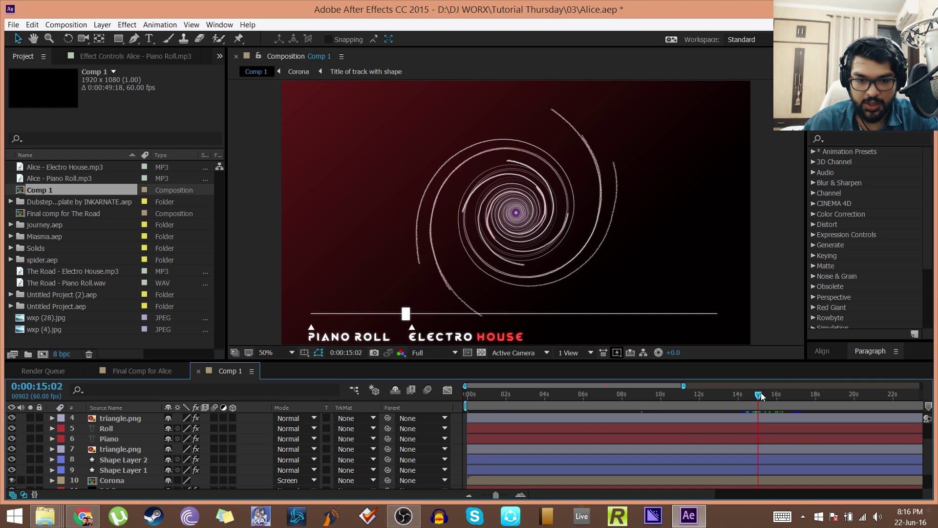
key("Page_Down")
key("Page_Down")
key("Page_Down")
key("Page_Down")
key("Page_Down")
key("Page_Down")
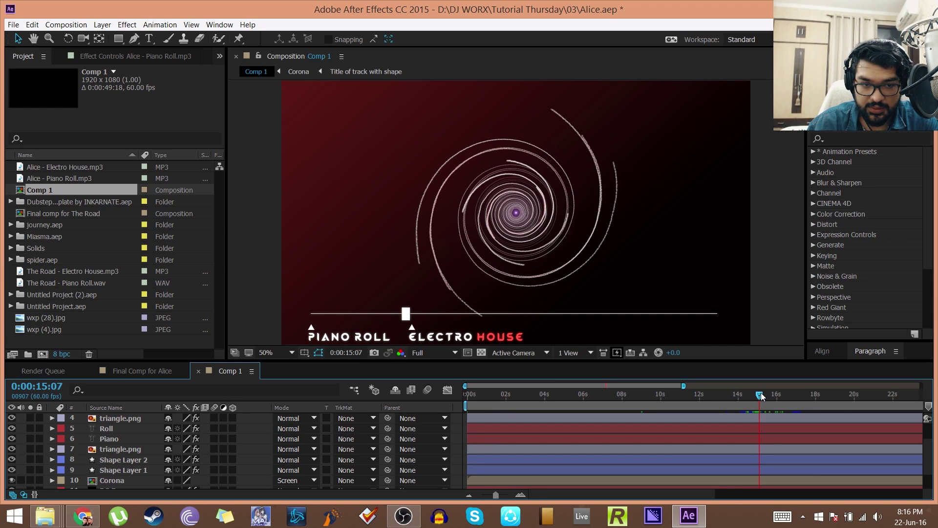
key("Page_Up")
key("Page_Up")
key("Page_Up")
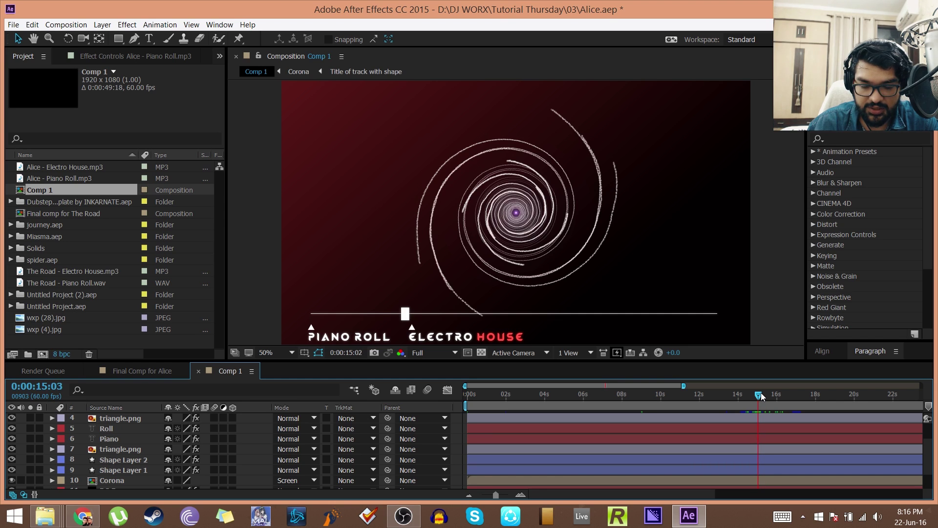
key("Page_Up")
key("Page_Up")
key("Page_Up")
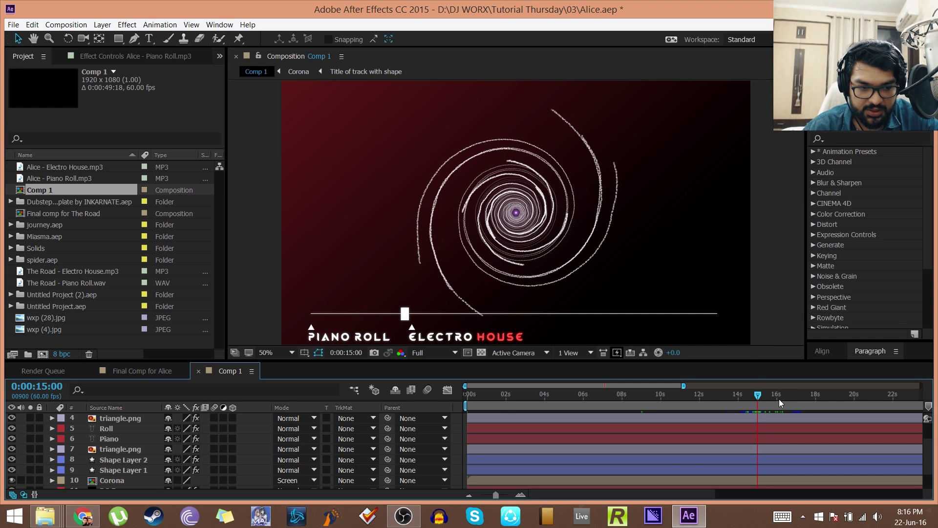
left_click(777, 398)
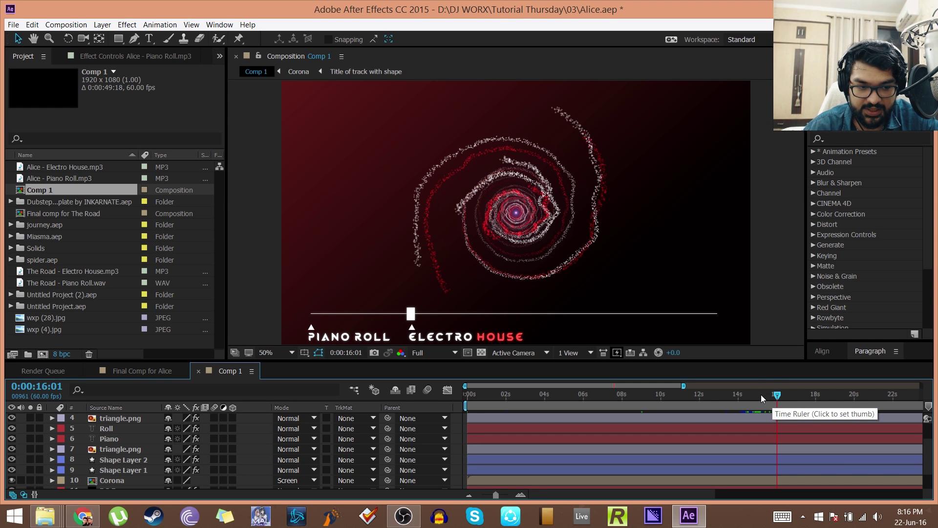
left_click(761, 394)
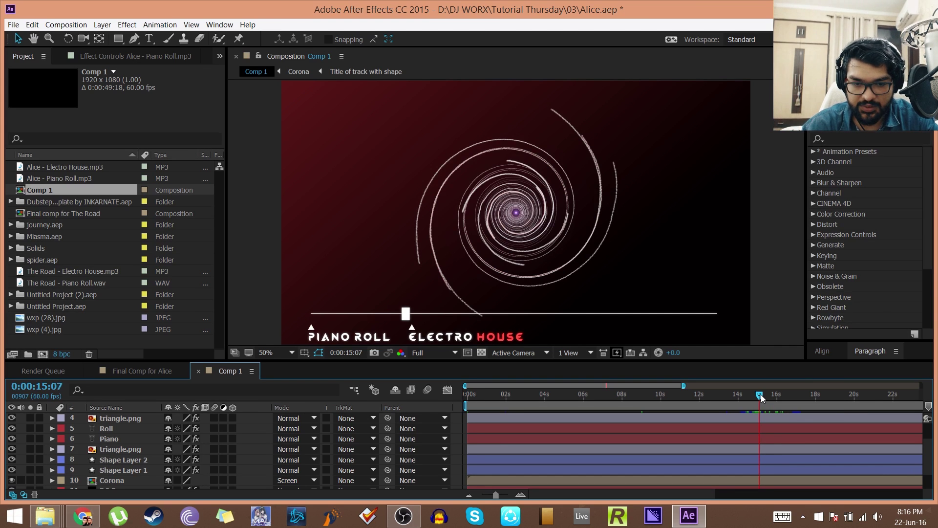
key("Page_Up")
key("Page_Up")
key("Page_Up")
key("Page_Up")
key("Page_Up")
key("Page_Up")
key("Page_Up")
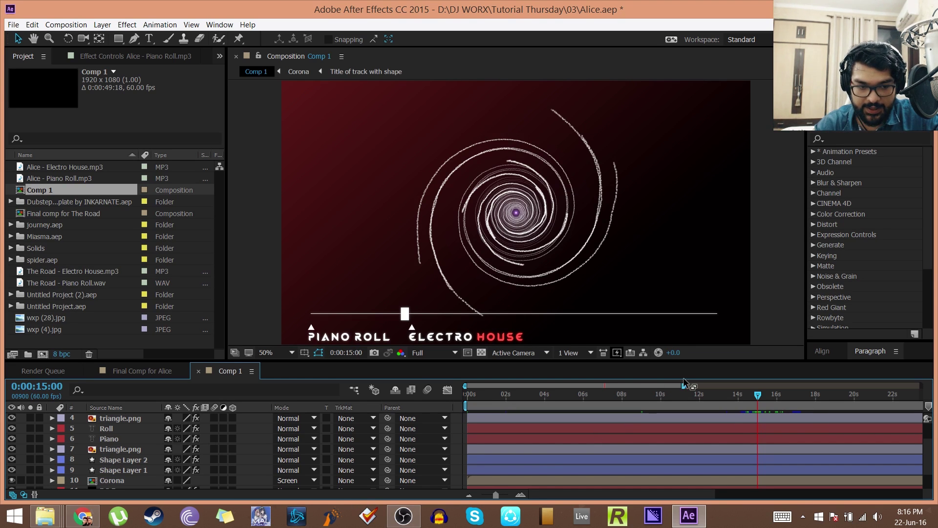
Zoom the timeline to frames around 15 seconds, select Corona, and toggle its visibility off and on.
left_click_drag(678, 385, 615, 386)
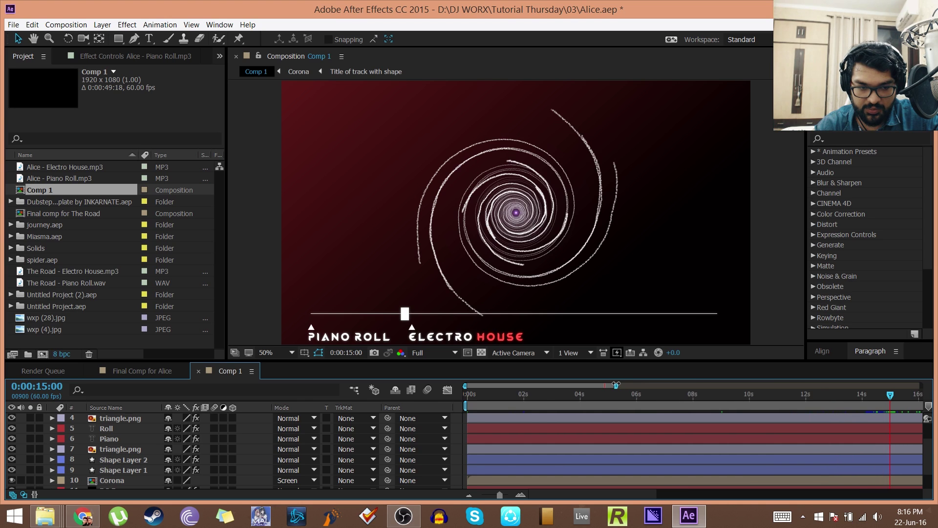
left_click_drag(466, 386, 597, 386)
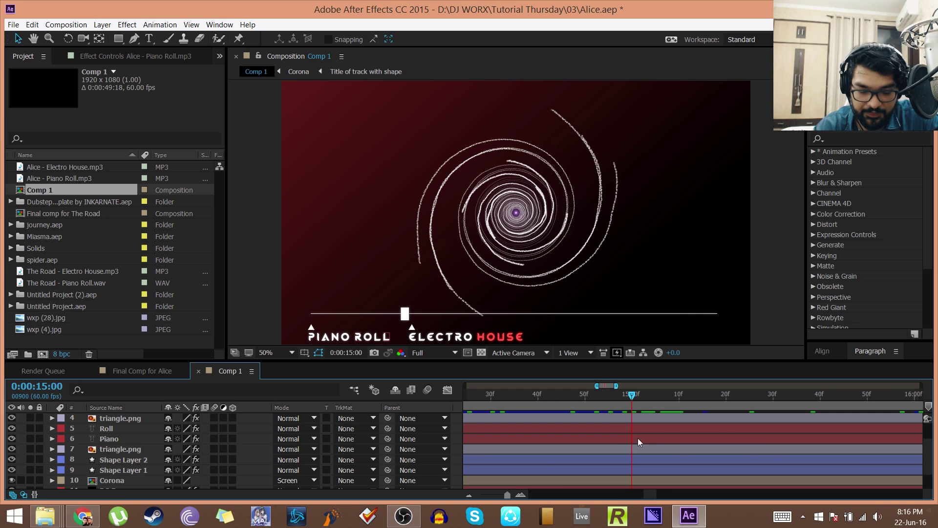
left_click(130, 452)
left_click(131, 479)
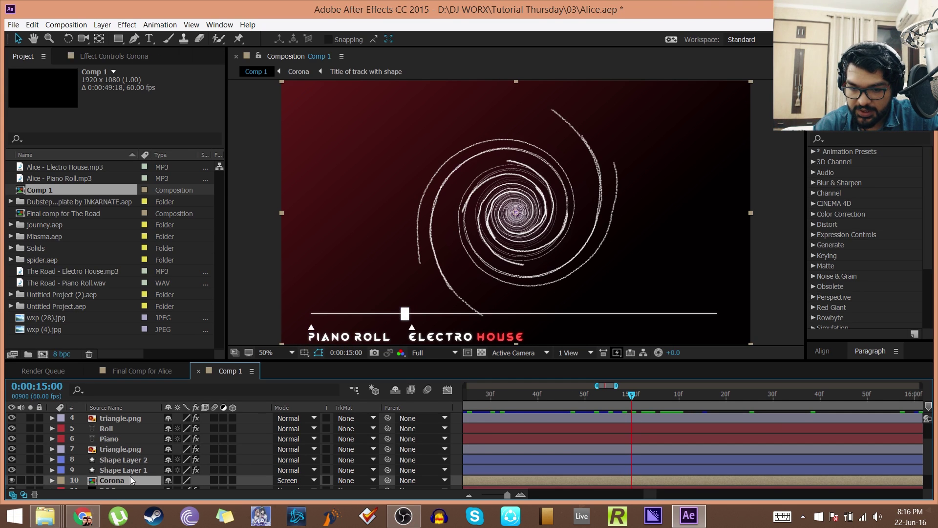
left_click(12, 480)
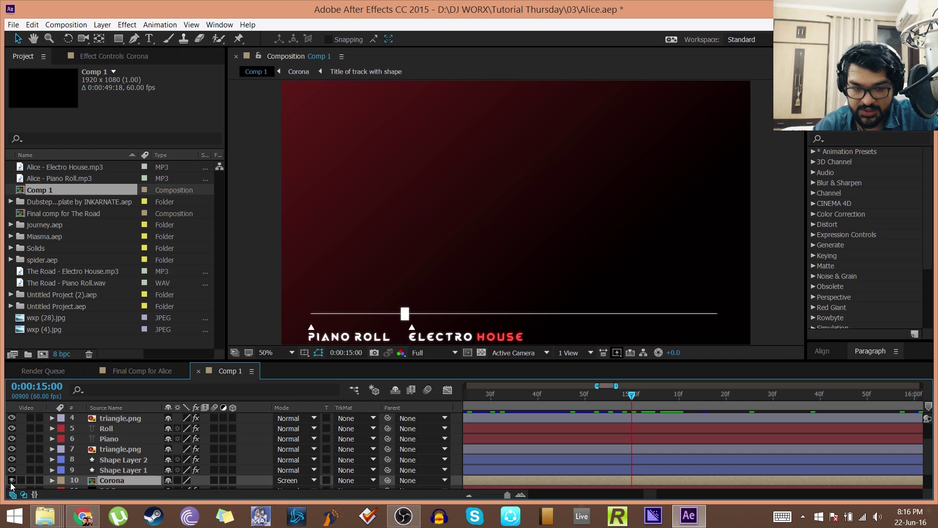
left_click(12, 479)
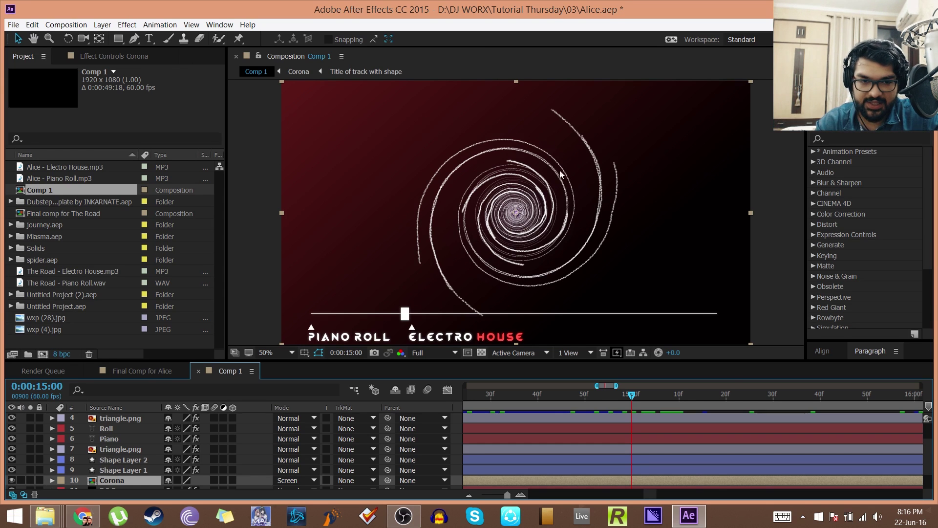
left_click(136, 471)
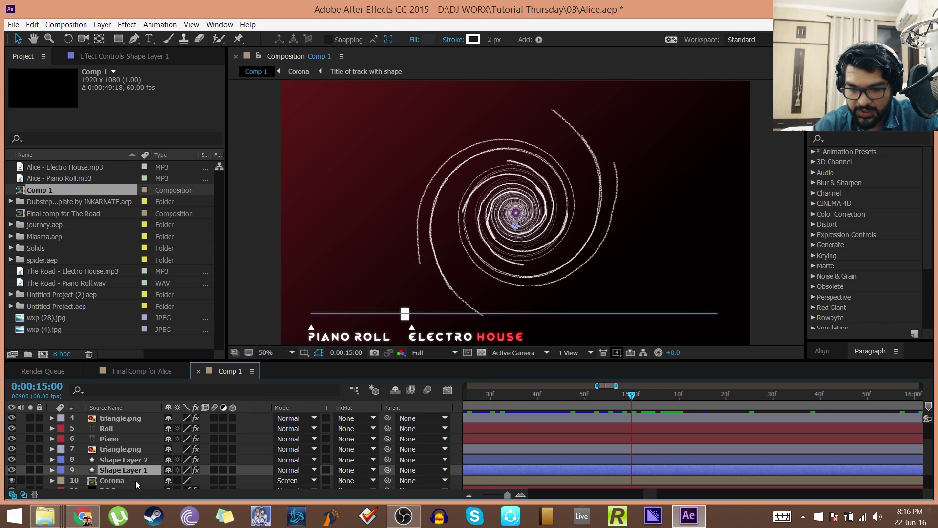
left_click(136, 481)
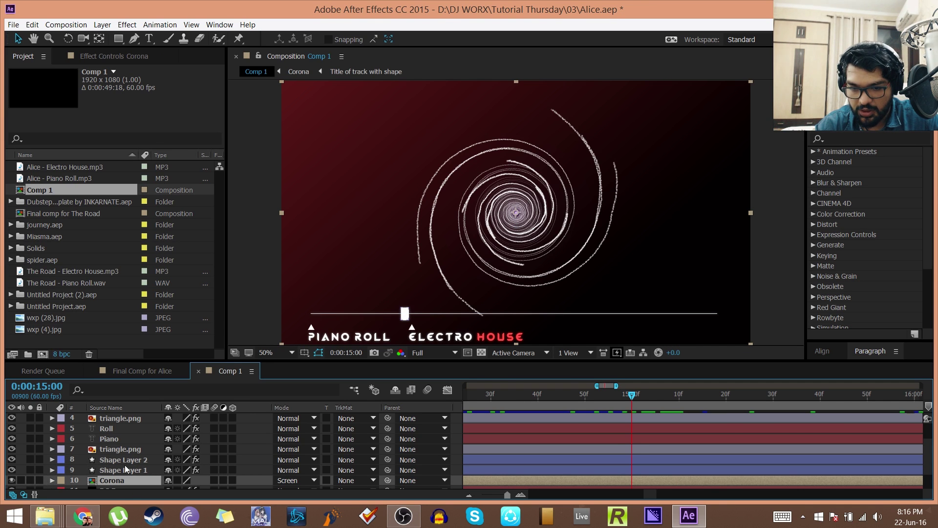
Create a new shape layer below Corona and draw a large white-filled rectangle over the spiral.
left_click(102, 24)
mouse_move(29, 37)
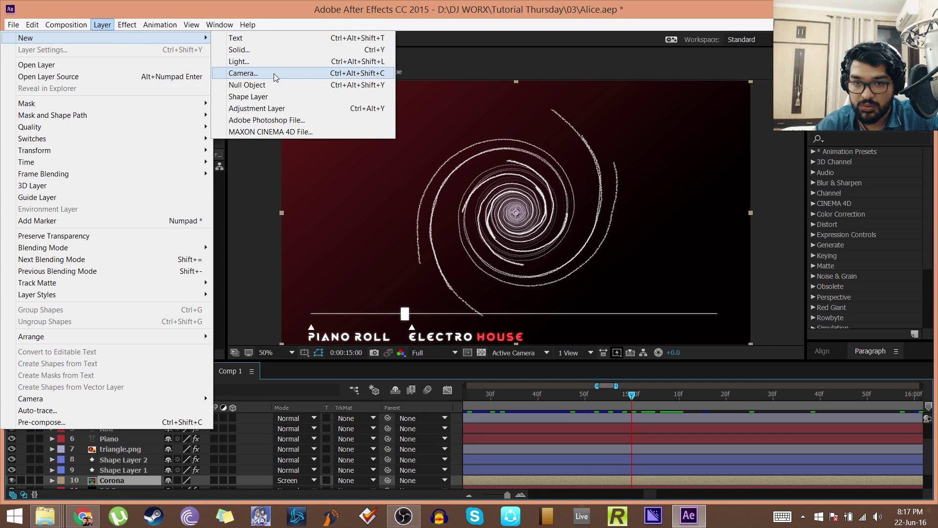
left_click(270, 96)
key("q")
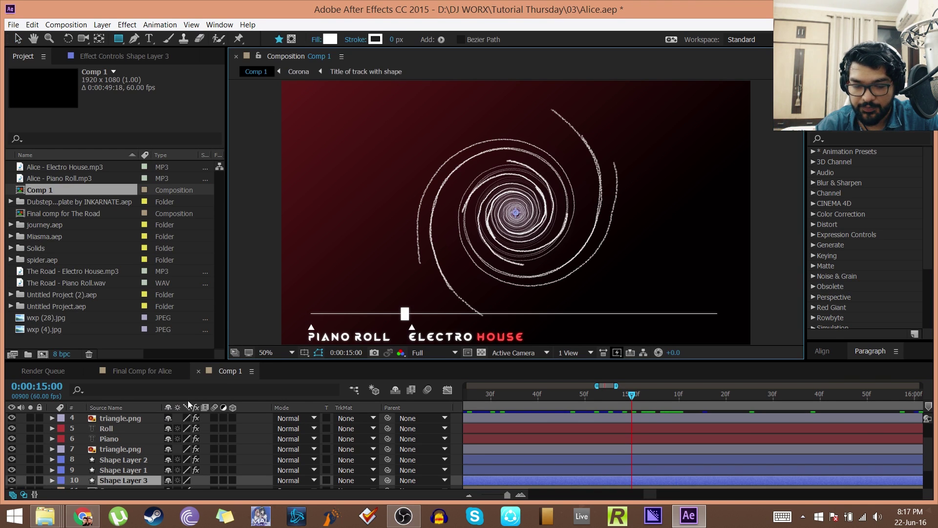
scroll(169, 420, "down", 1)
left_click_drag(130, 452, 130, 465)
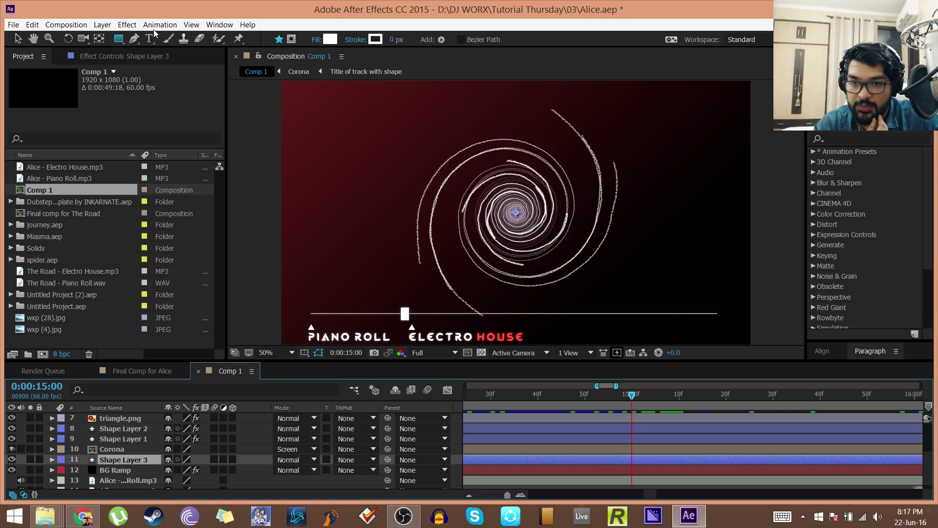
left_click_drag(118, 41, 147, 37)
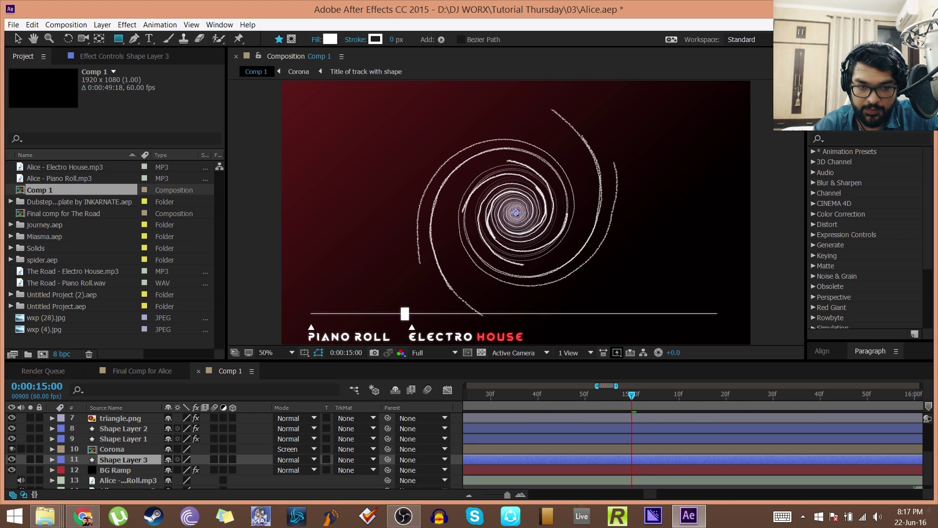
mouse_move(516, 212)
left_mouse_down()
mouse_move(562, 262)
mouse_move(592, 275)
mouse_move(642, 335)
mouse_move(616, 283)
mouse_move(630, 288)
left_mouse_up()
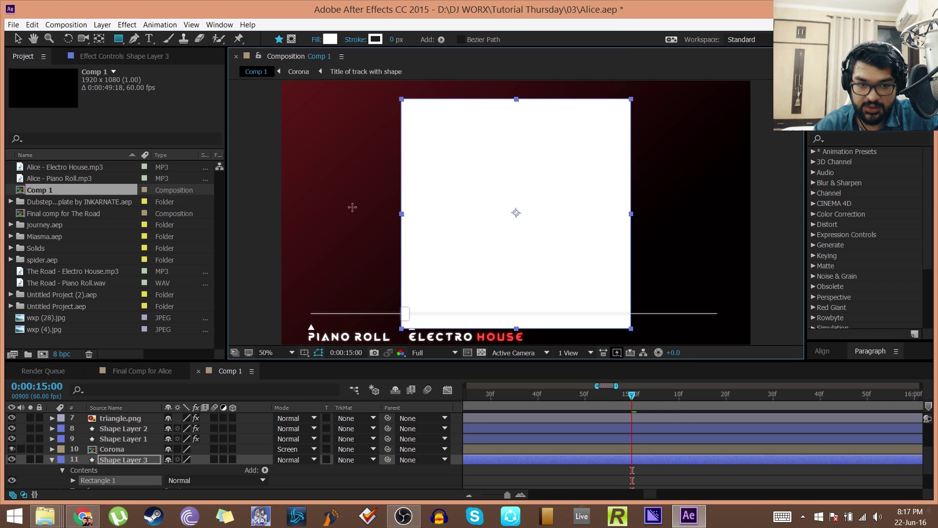
With Shape Layer 3 selected and Tool Creates Mask on, draw a rectangular mask inside the square.
left_click(119, 448)
left_click(121, 459)
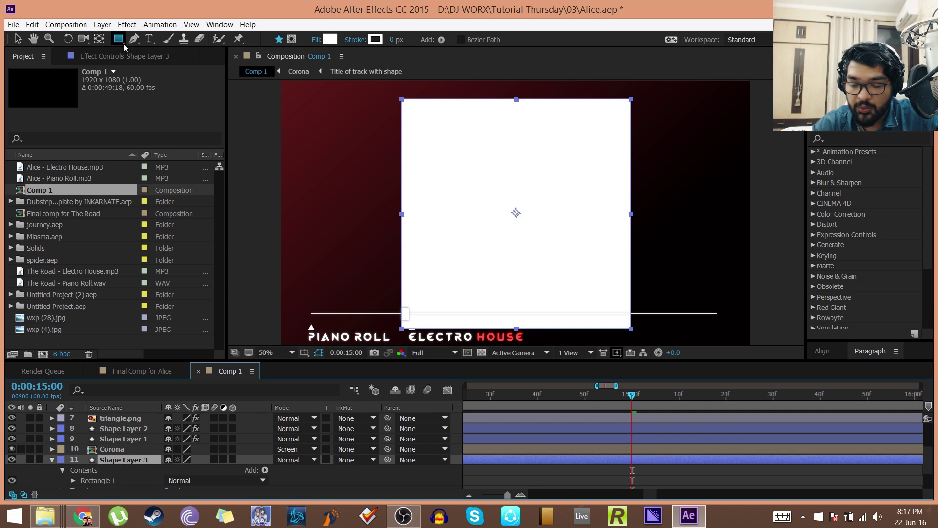
left_click(149, 38)
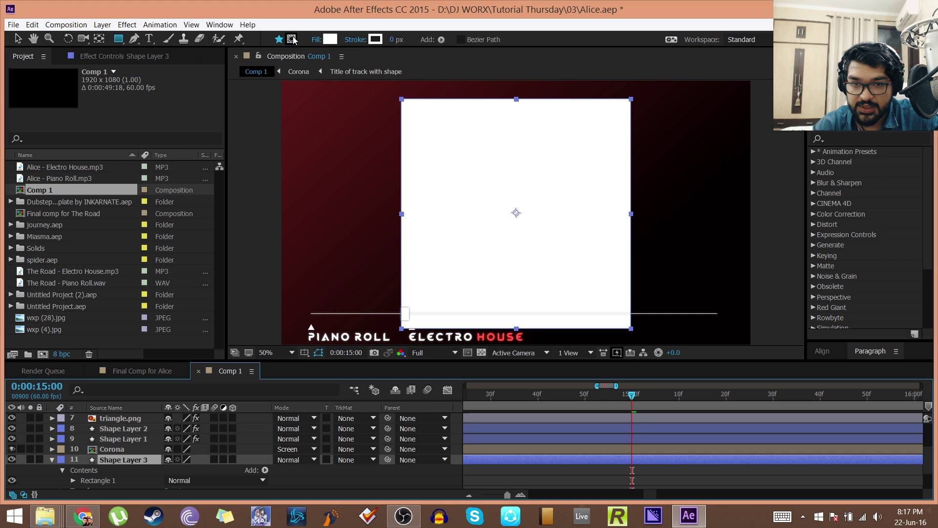
left_click(292, 38)
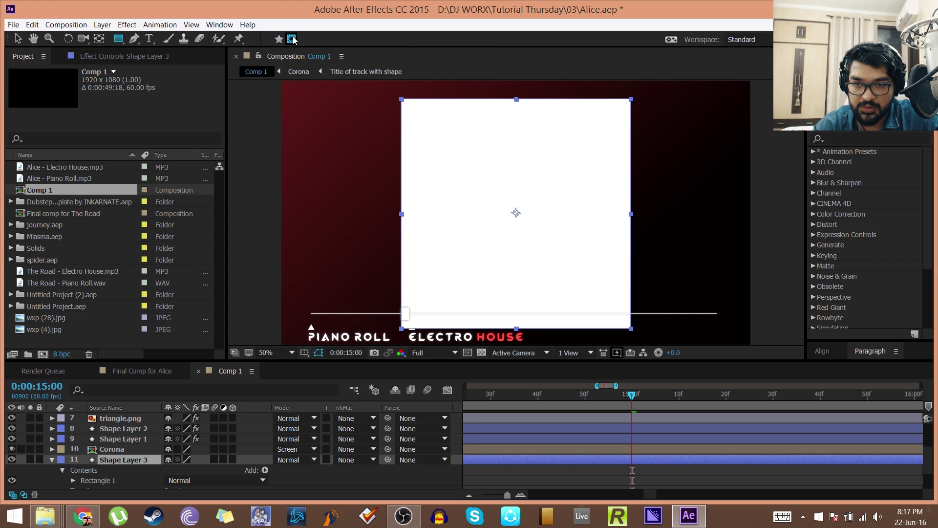
left_click_drag(118, 38, 146, 38)
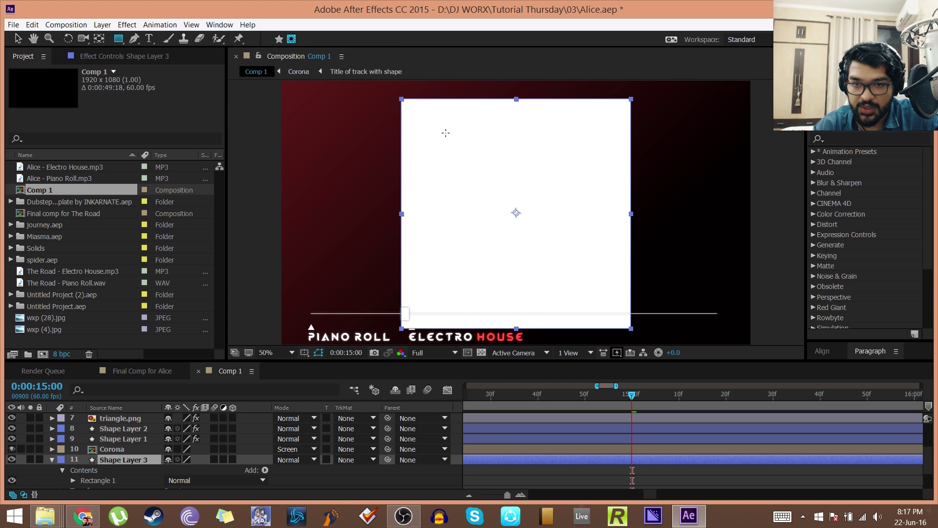
left_click_drag(481, 179, 605, 286)
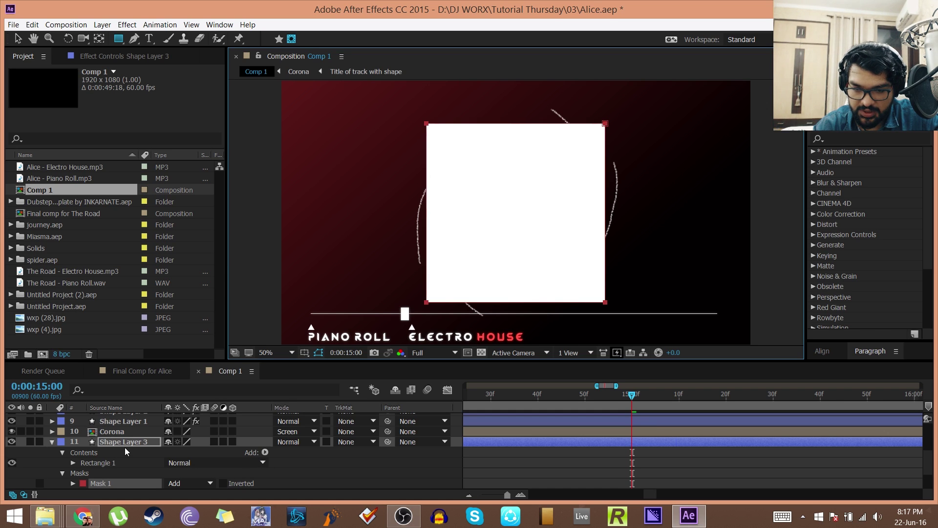
Set Shape Layer 3's Mask 1 mode to Subtract, hollowing the square into a white frame.
left_click(180, 485)
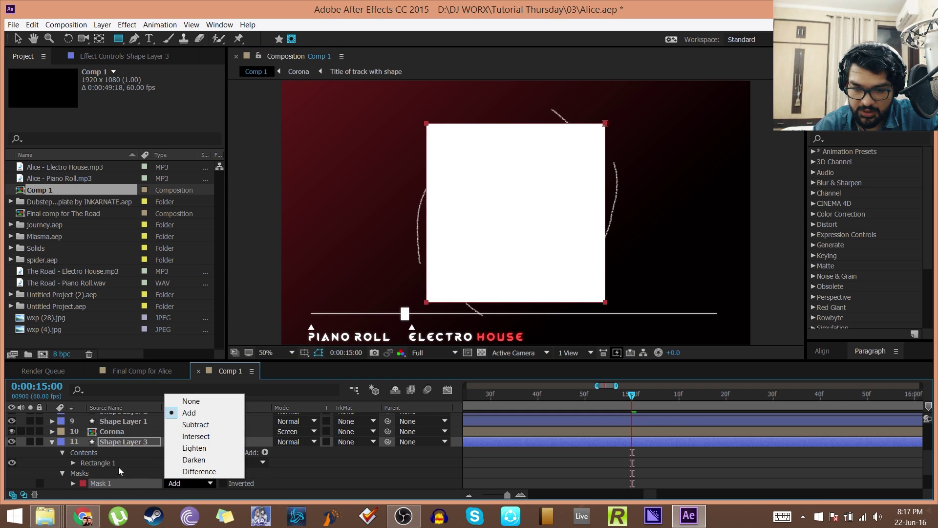
left_click(50, 441)
left_click(53, 442)
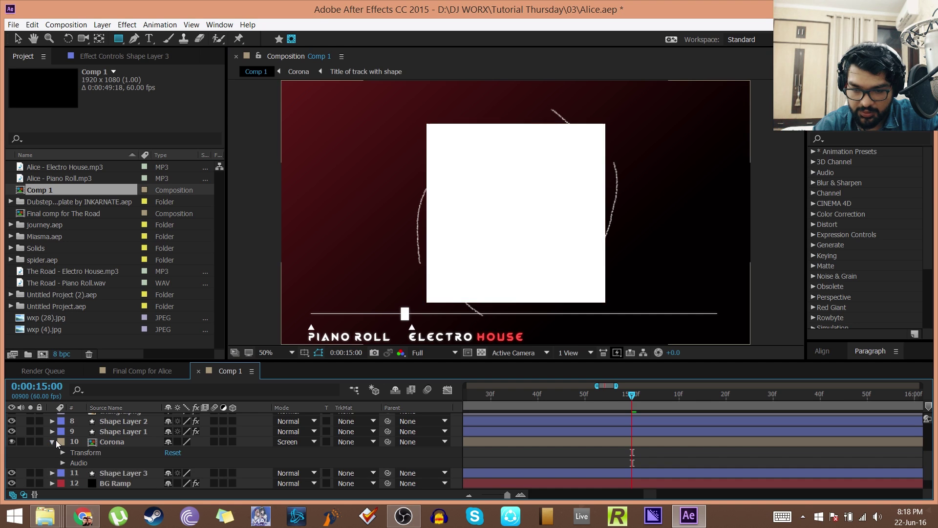
left_click(53, 441)
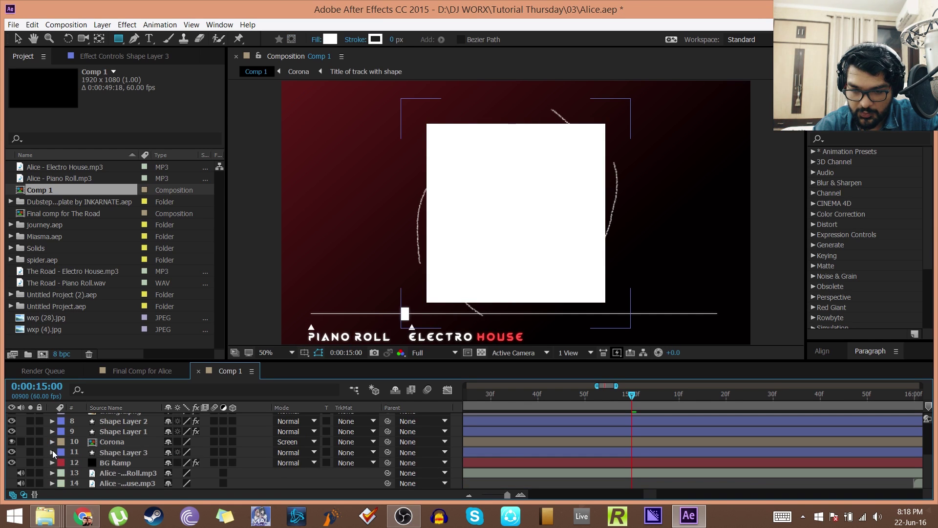
left_click(52, 451)
left_click(190, 472)
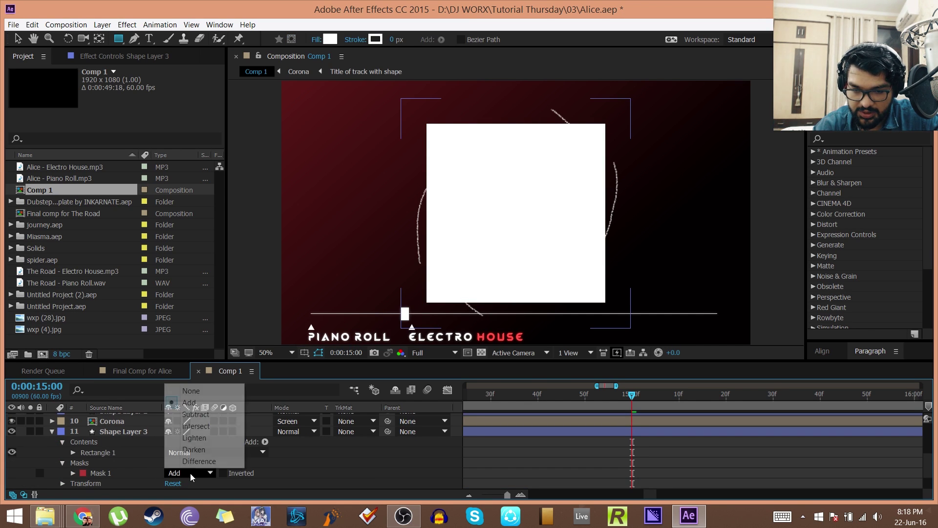
left_click(196, 414)
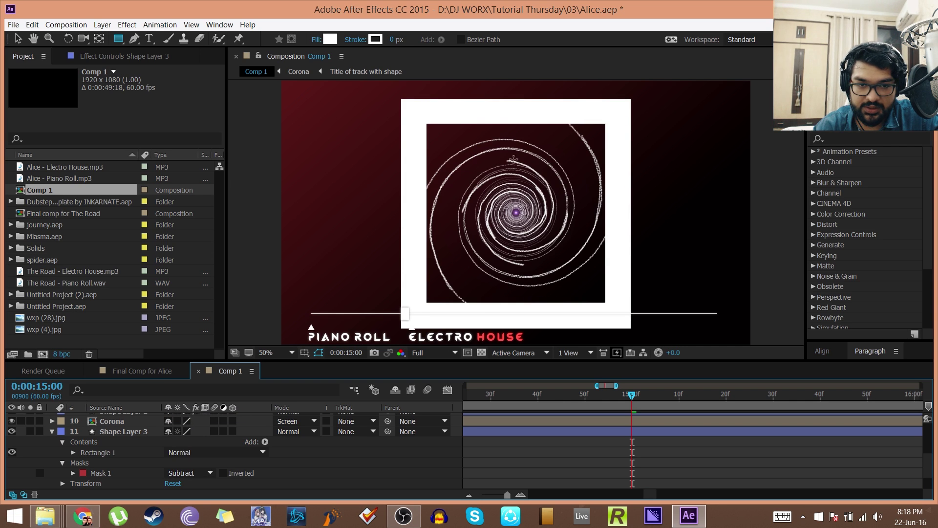
left_click(18, 39)
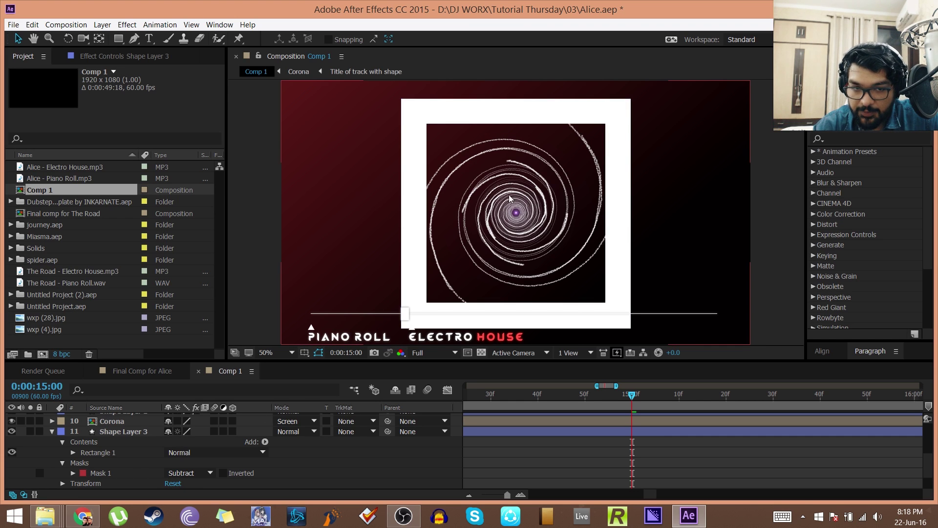
left_click(503, 128)
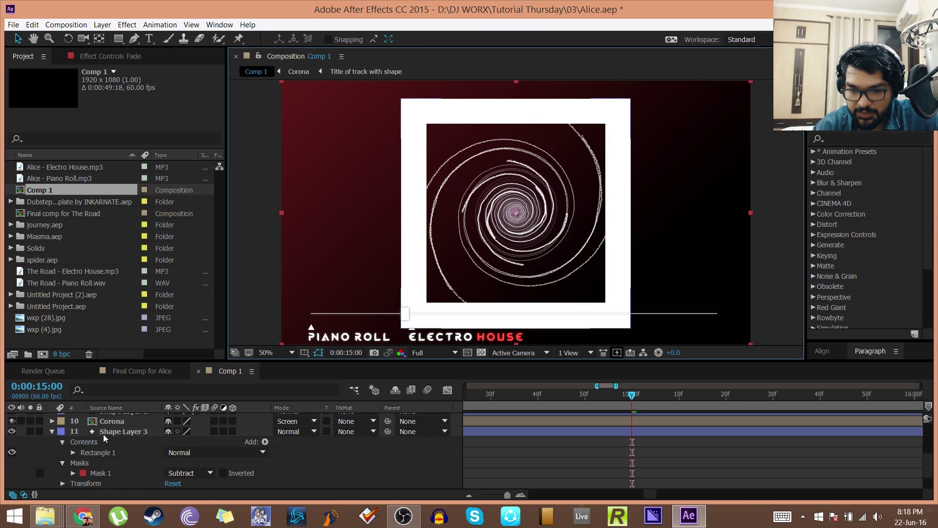
Select Mask 1, pull its top edge upward to enlarge the cut-out, then undo that move.
left_click(103, 471)
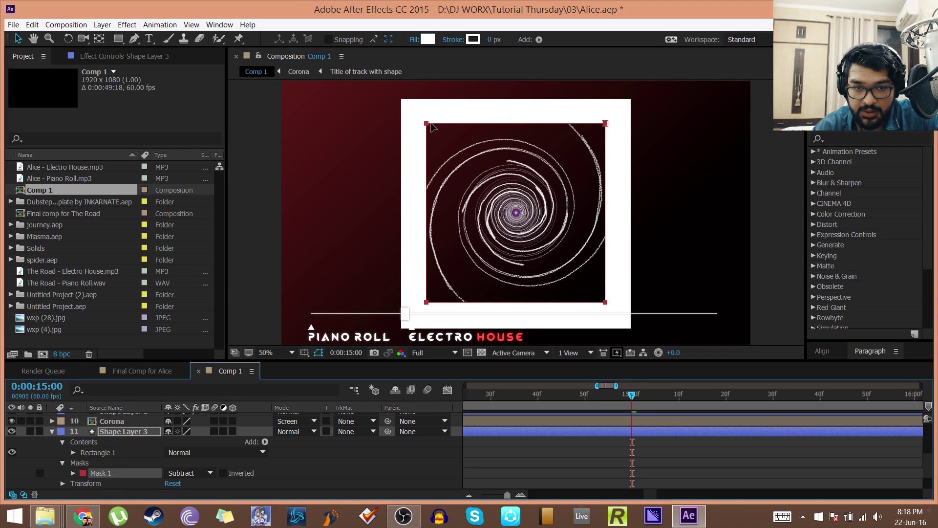
left_click(427, 127)
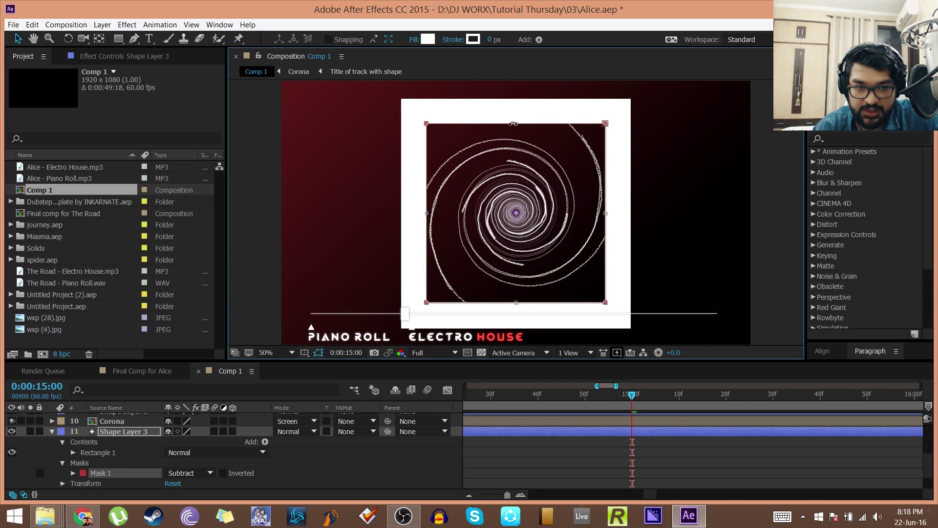
left_click_drag(516, 123, 616, 115)
key("ctrl+z")
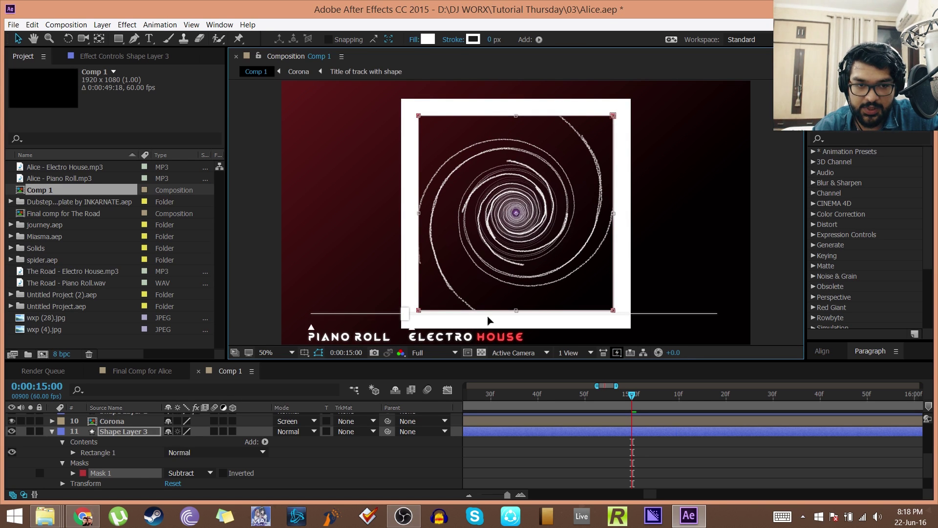
Set Shape Layer 3's rotation to 45°.
left_click(53, 431)
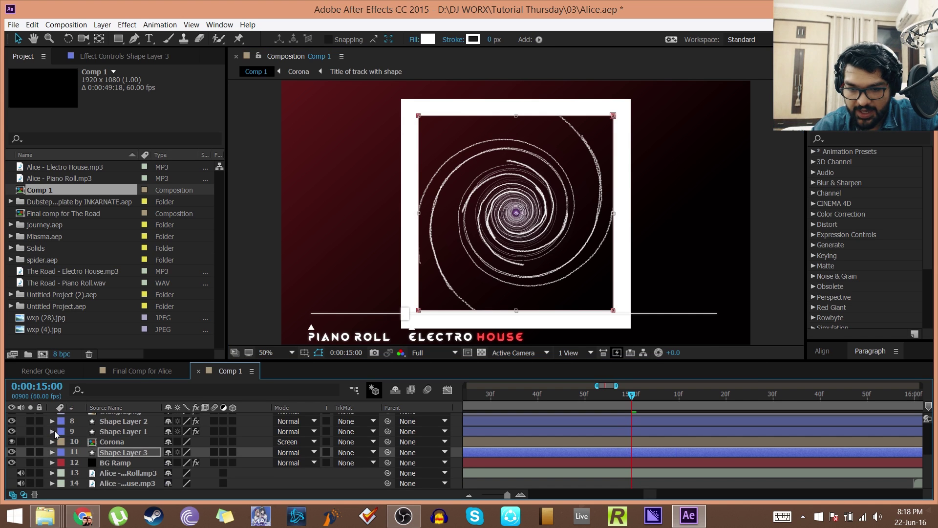
key("r")
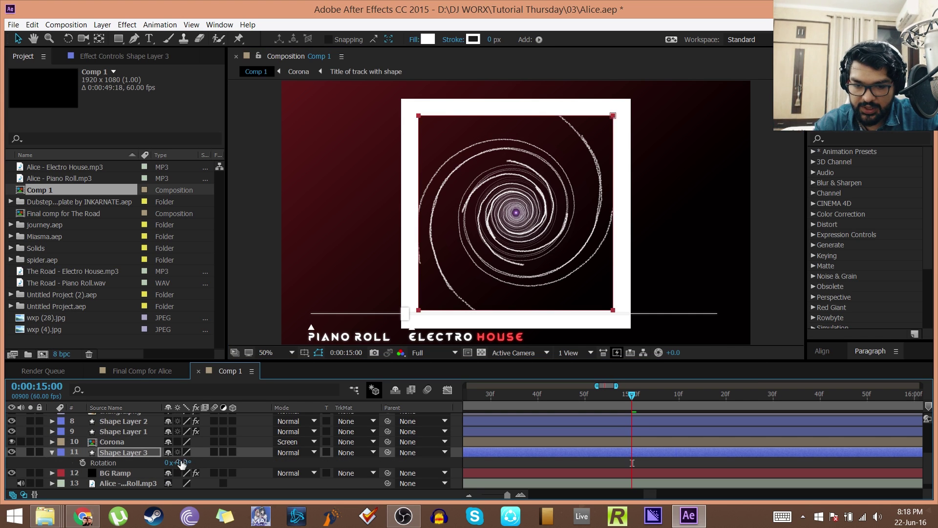
left_click(180, 462)
type("45")
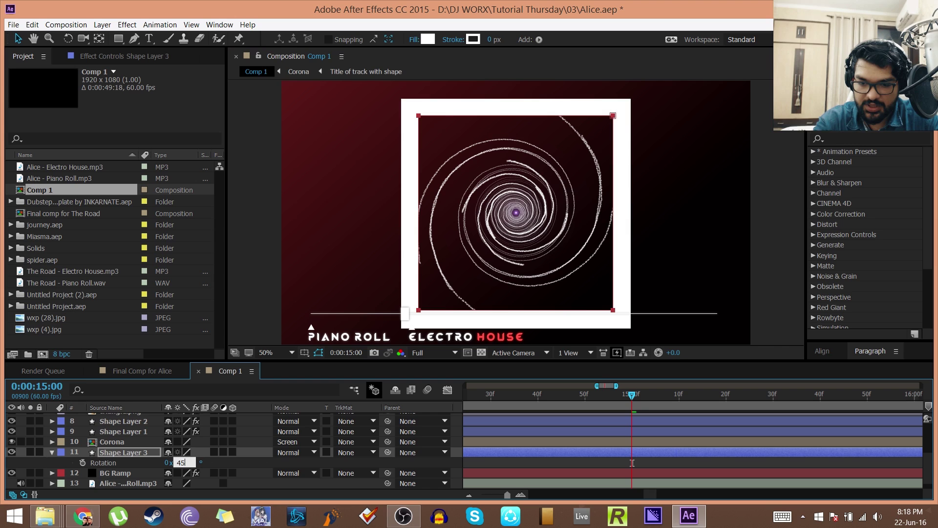
key("Return")
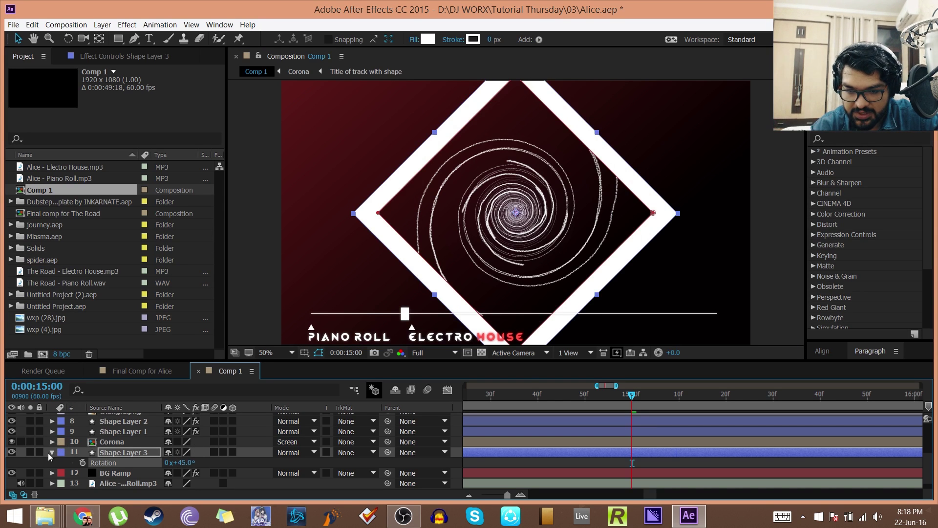
Reopen Shape Layer 3's Transform group, reconfirm the 45° rotation, and collapse the layer.
left_click(51, 453)
left_click(52, 452)
scroll(73, 459, "down", 1)
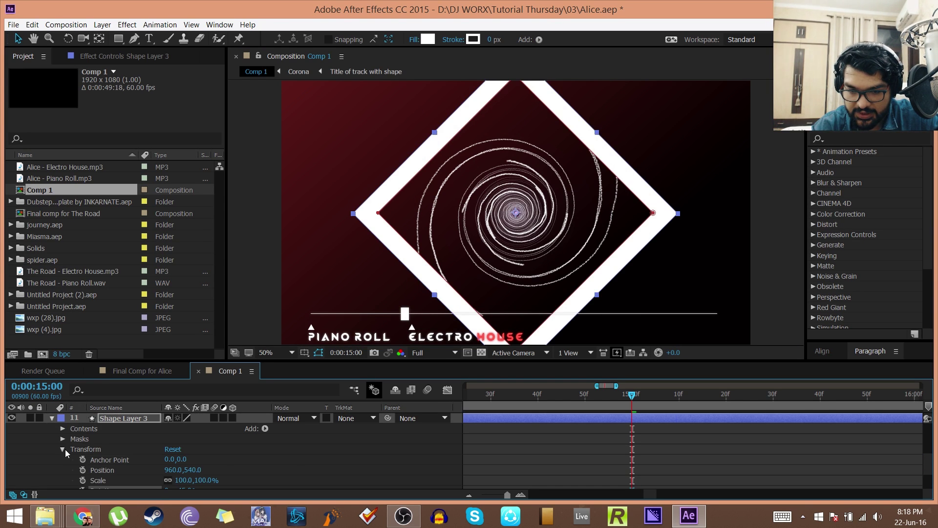
left_click(66, 450)
left_click(66, 449)
scroll(83, 455, "down", 1)
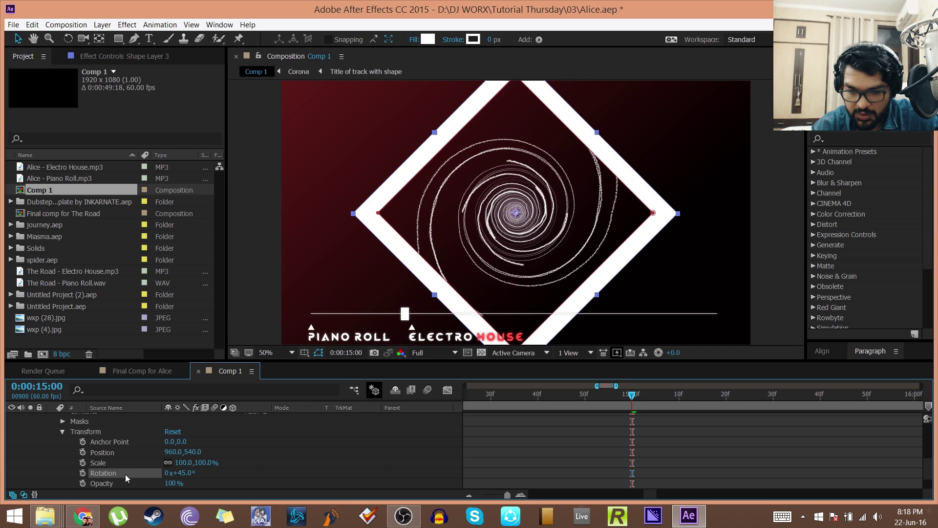
left_click(185, 473)
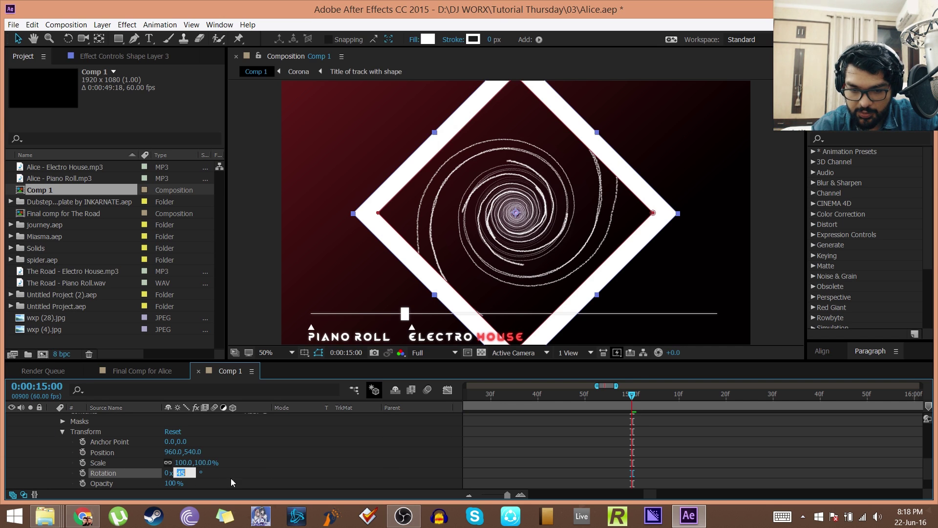
key("Return")
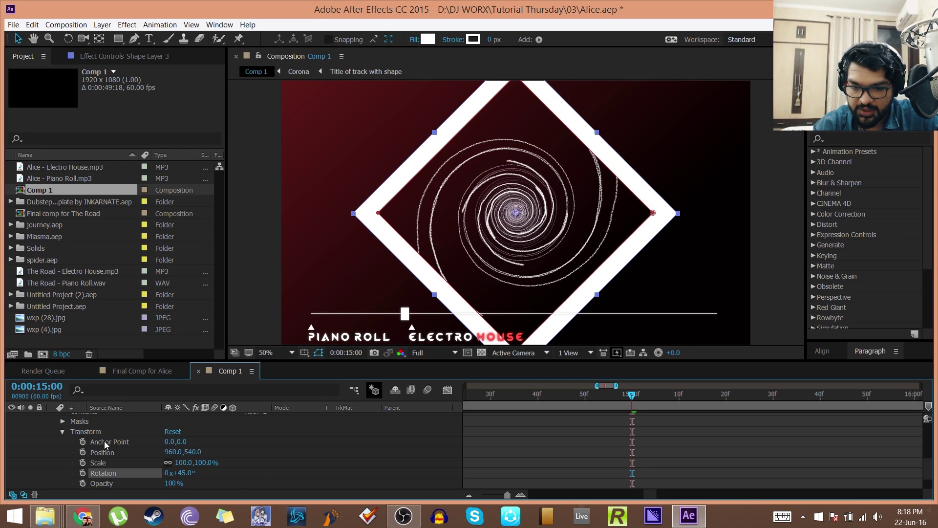
scroll(104, 441, "up", 3)
left_click(52, 432)
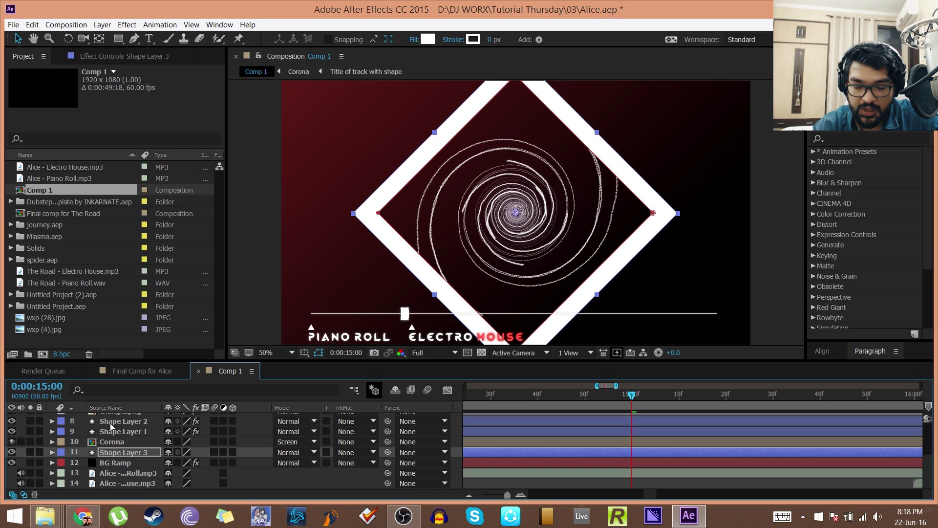
Jump Comp 1's current time to 0:00:15:30, correcting the mistyped frames digits.
key("s")
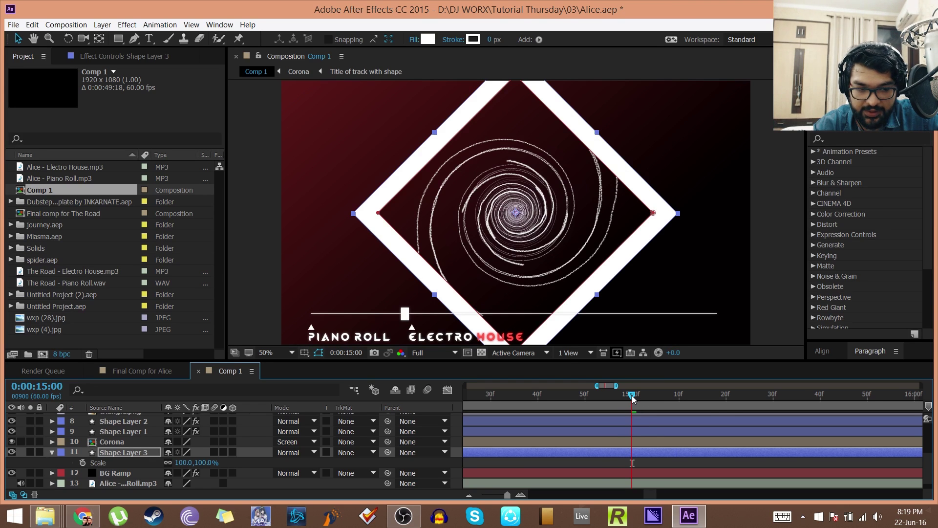
left_click(345, 352)
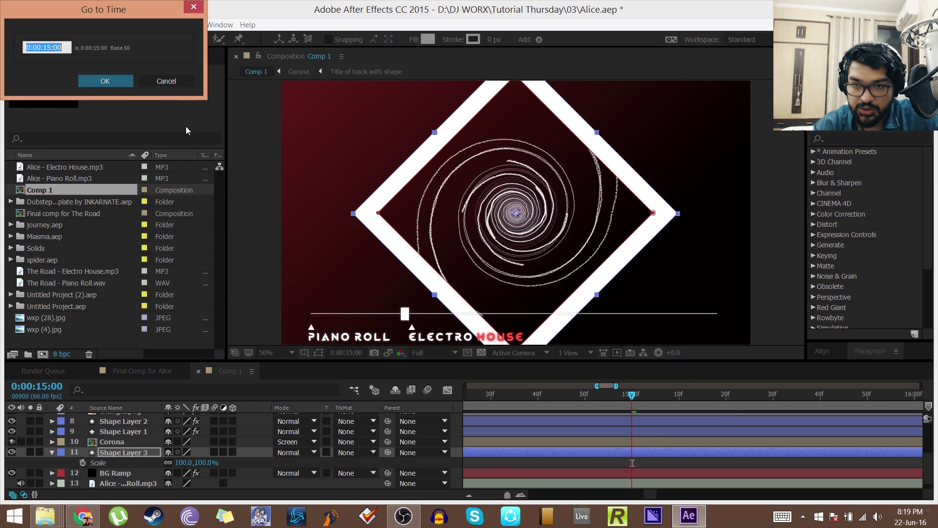
left_click(47, 47)
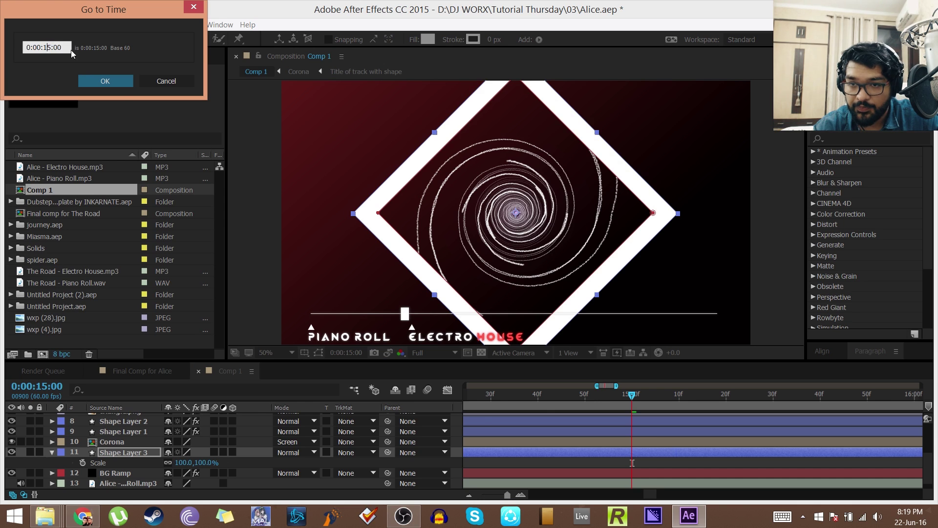
left_click_drag(51, 47, 43, 47)
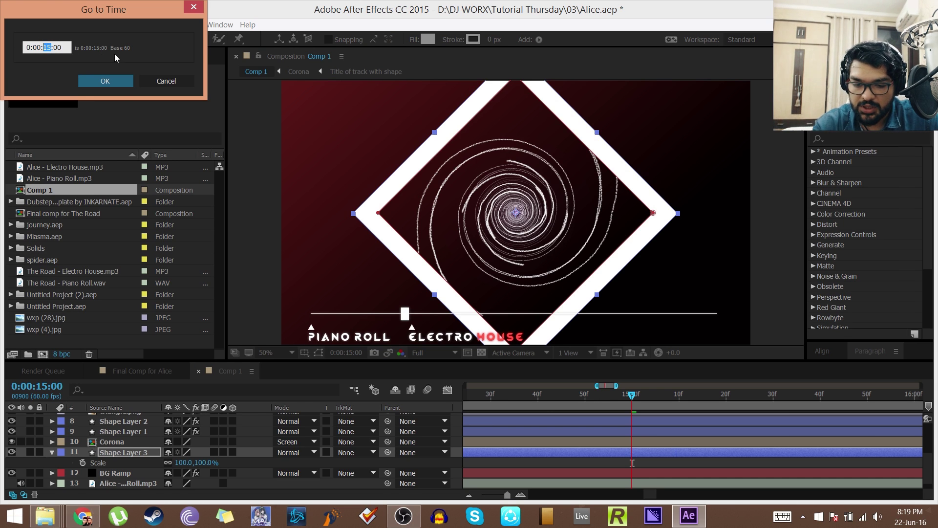
type("14")
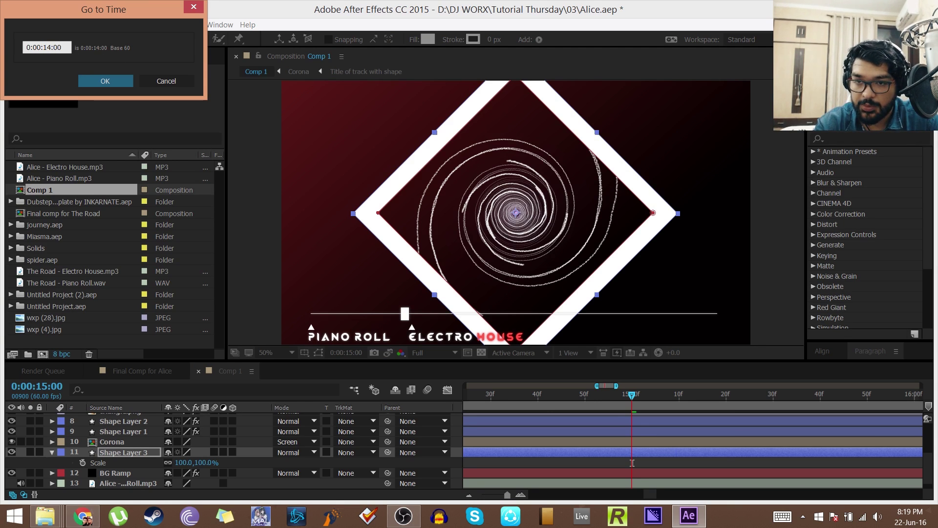
left_click_drag(54, 47, 61, 47)
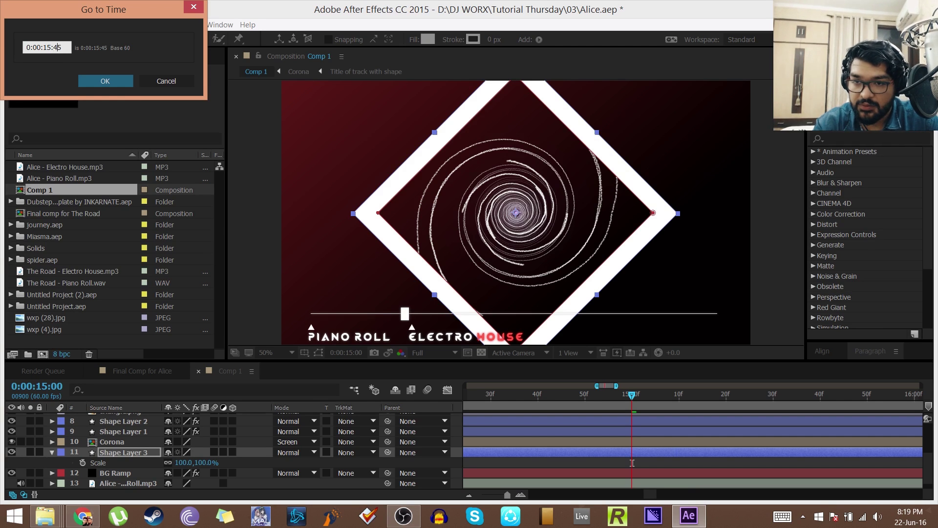
key("BackSpace")
type("3")
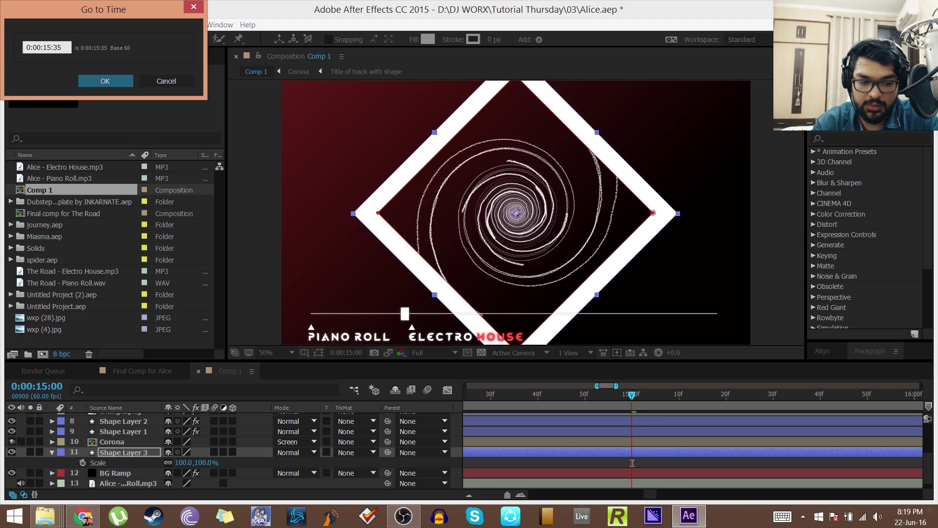
type("0")
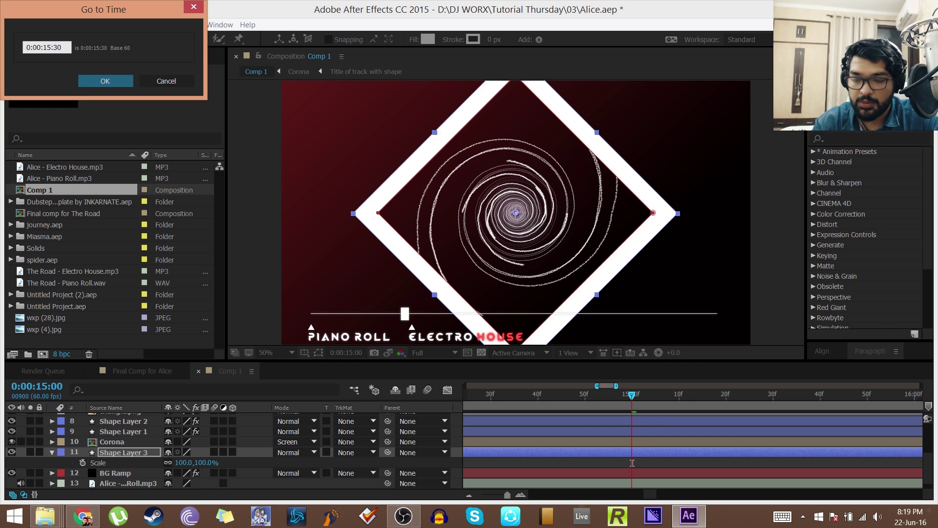
key("Return")
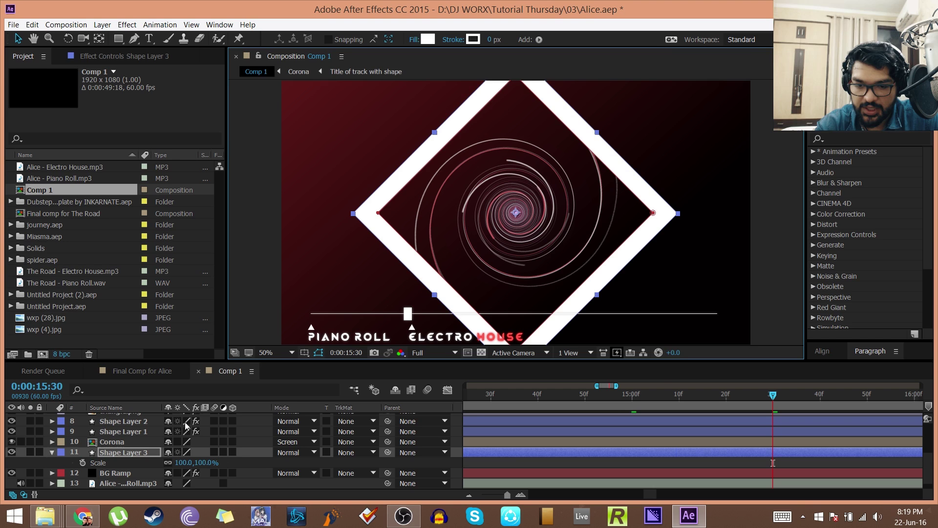
Set Shape Layer 3's scale to 300% and keyframe it at 15:30.
left_click(183, 462)
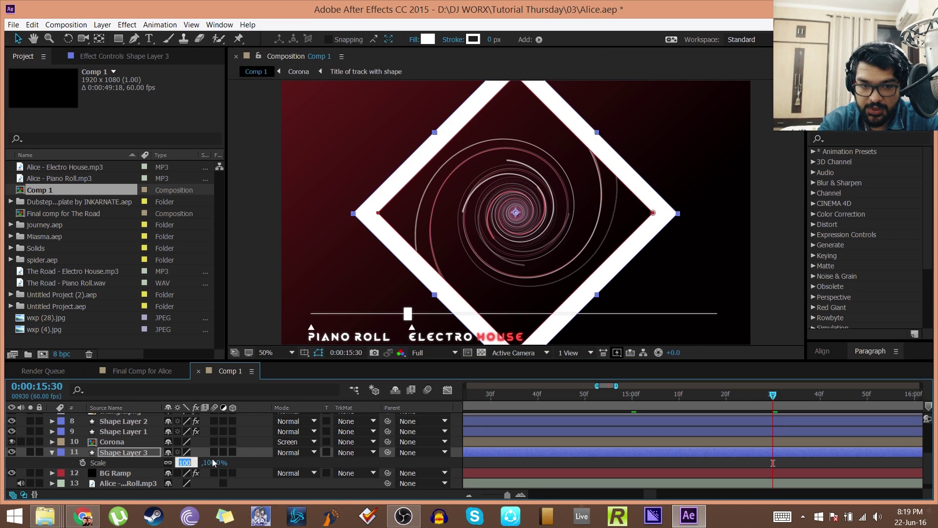
type("300")
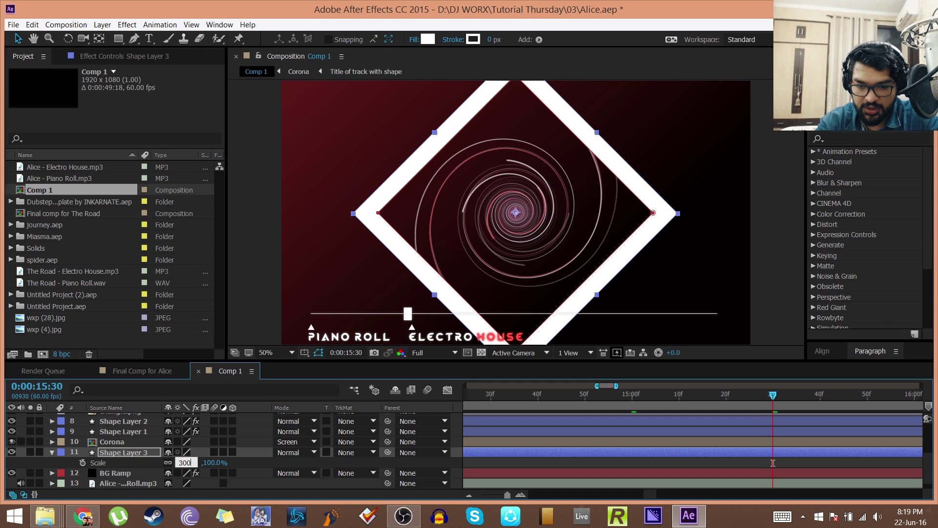
key("Return")
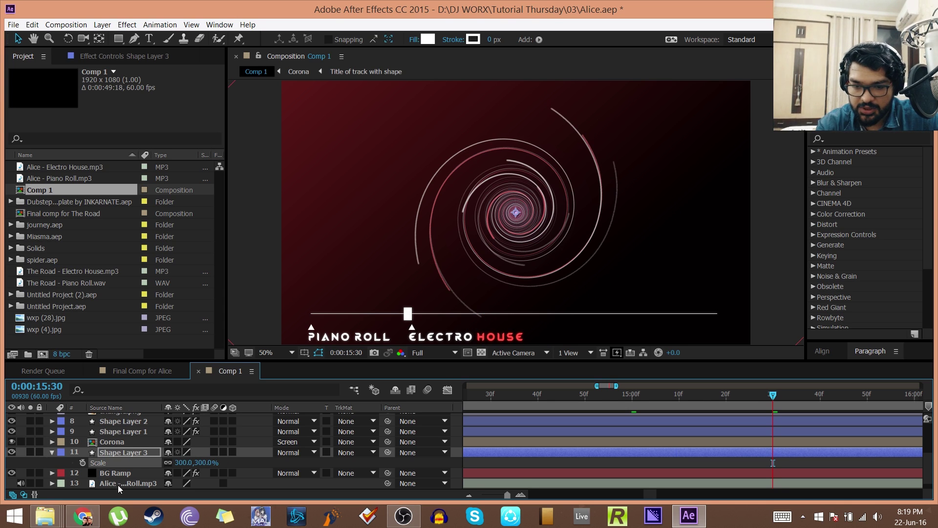
left_click(82, 462)
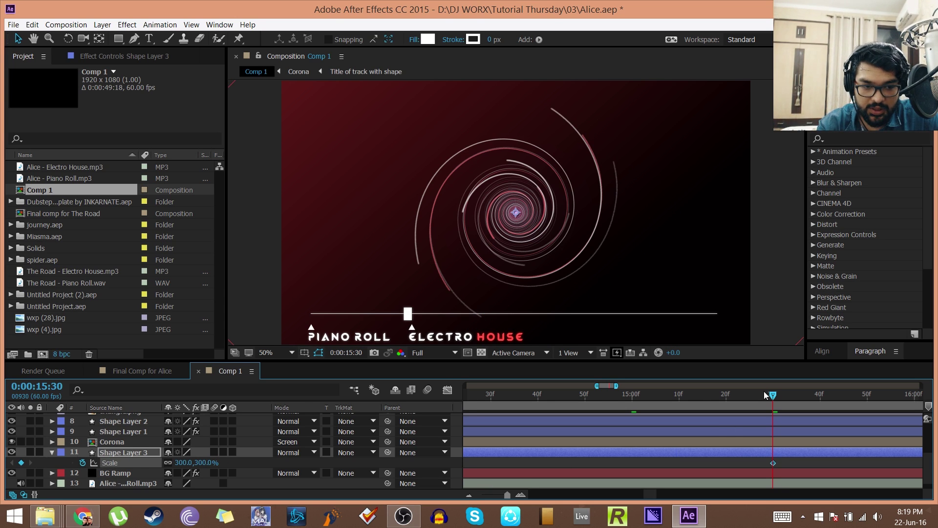
Keyframe scale at 1% at 15:10, then scrub to preview the diamond growing.
left_click(679, 396)
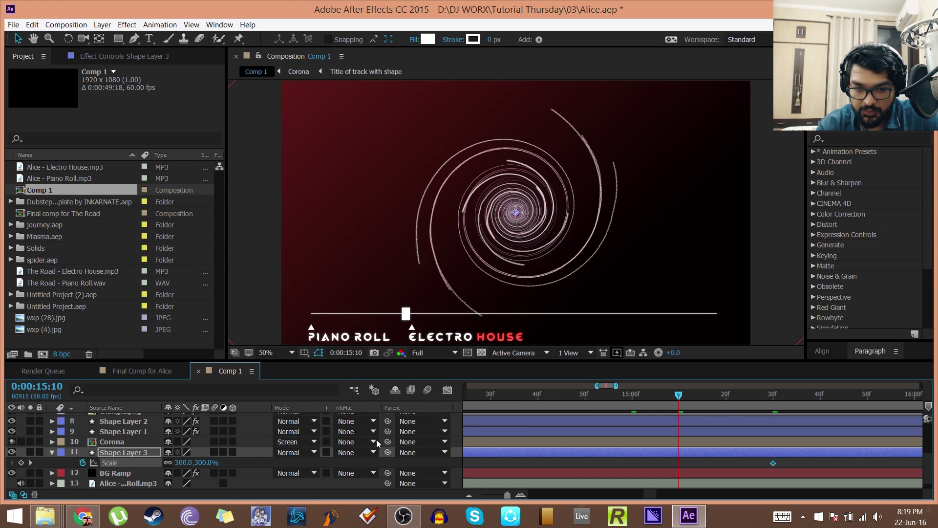
left_click(187, 464)
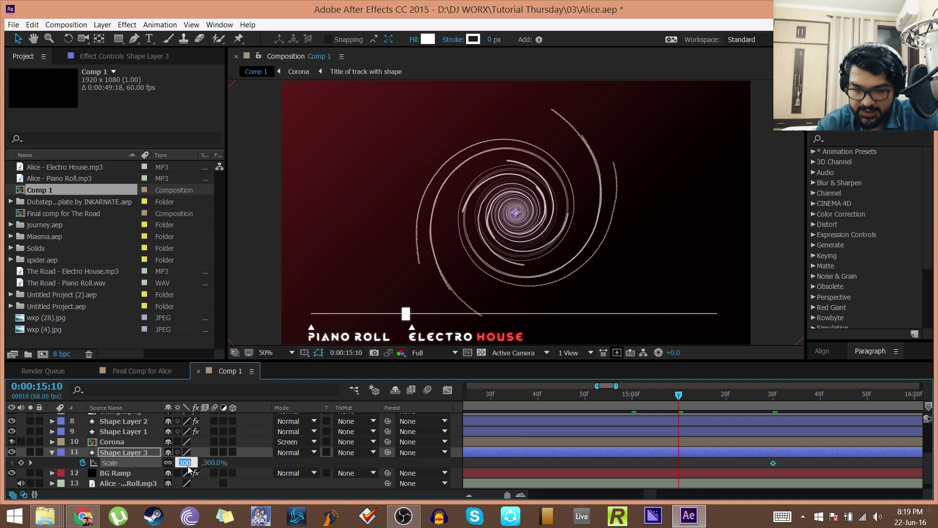
type("1")
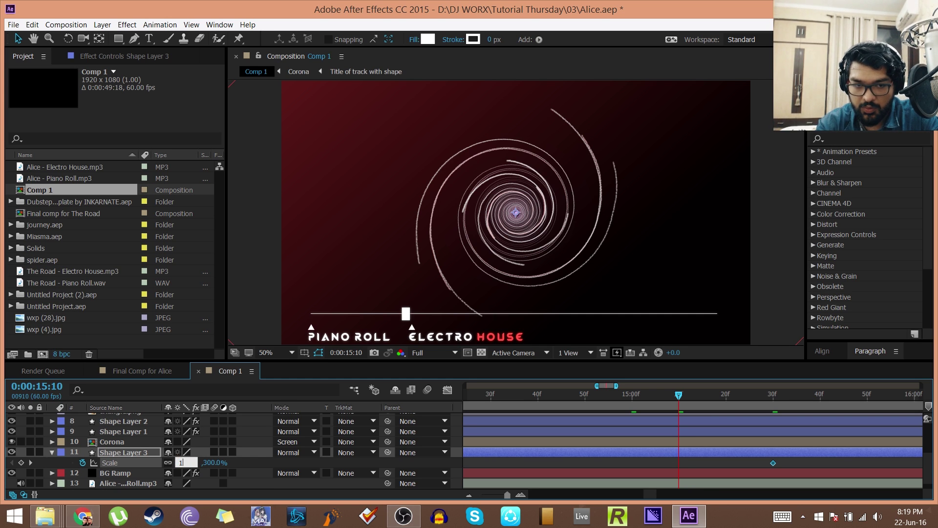
key("Return")
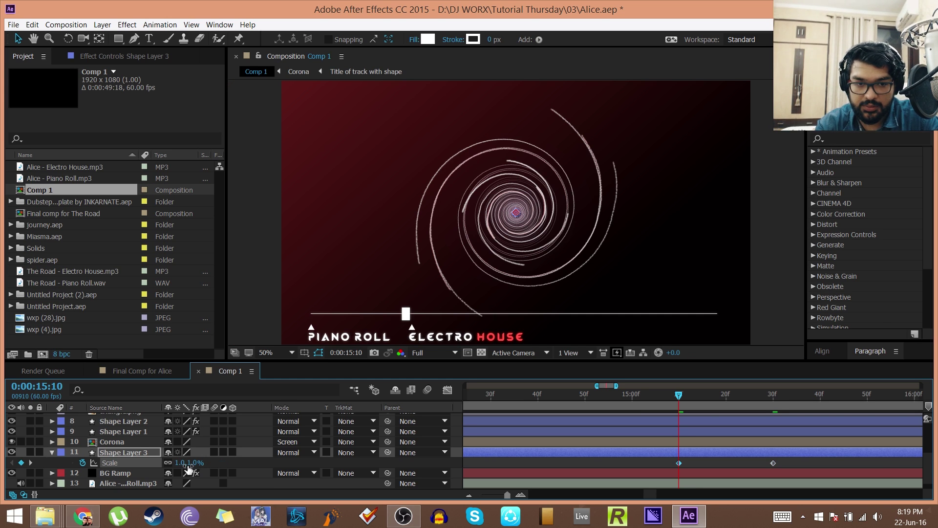
left_click(721, 395)
mouse_move(722, 394)
left_mouse_down()
mouse_move(763, 392)
mouse_move(724, 383)
mouse_move(674, 396)
left_mouse_up()
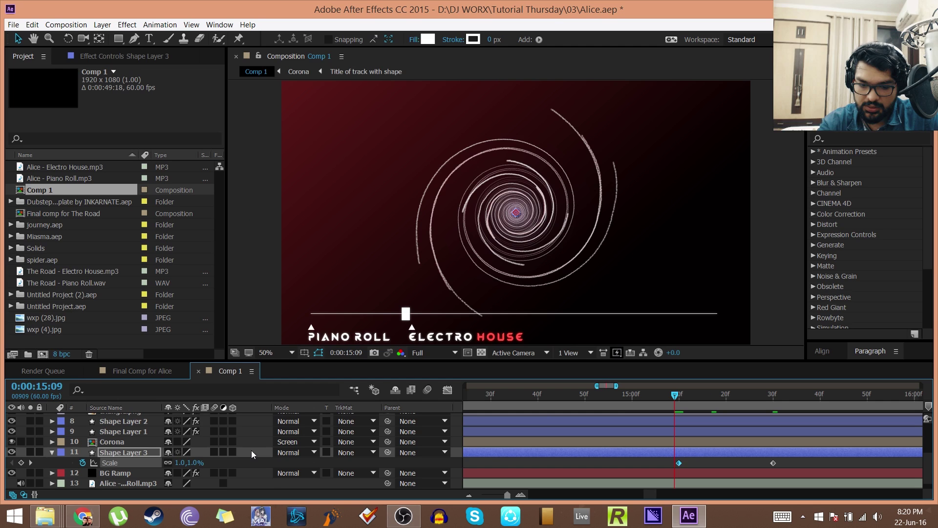
Keyframe opacity at 100% at 15:09 and 0% at 15:08.
key("t")
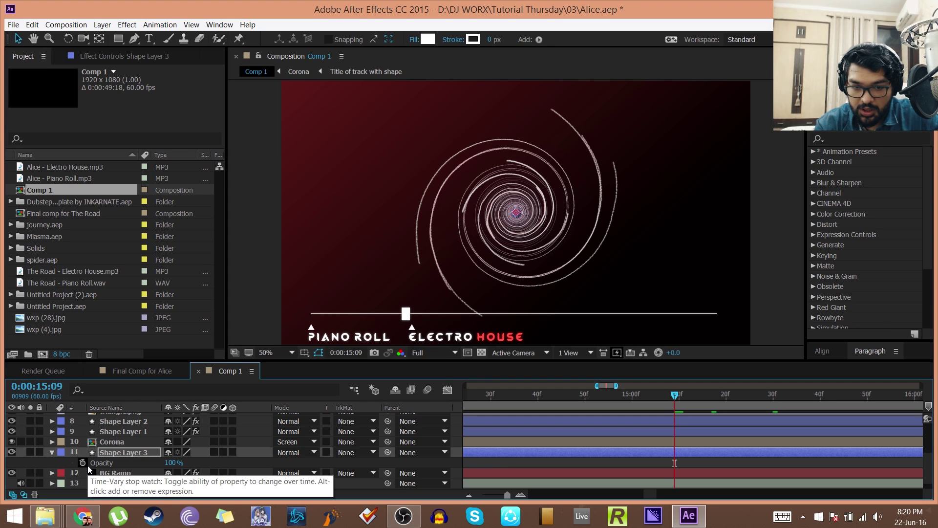
left_click(82, 465)
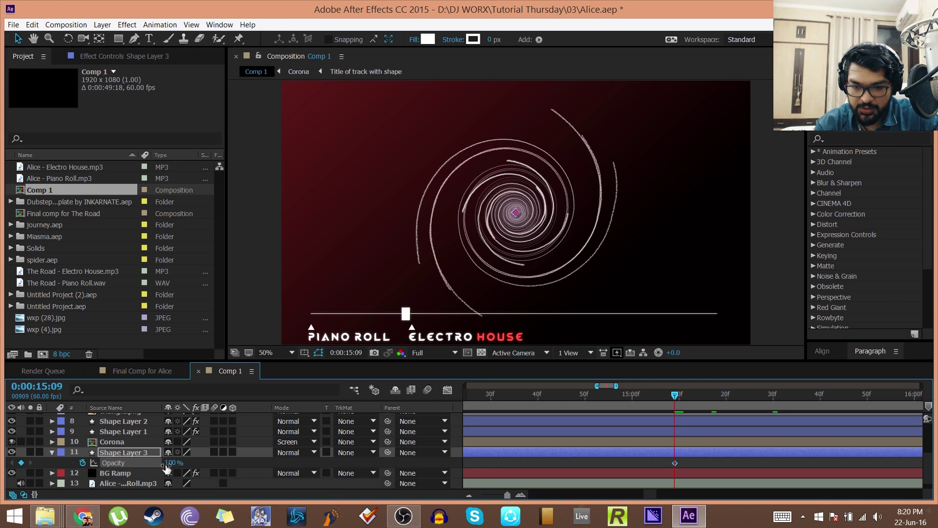
key("Page_Up")
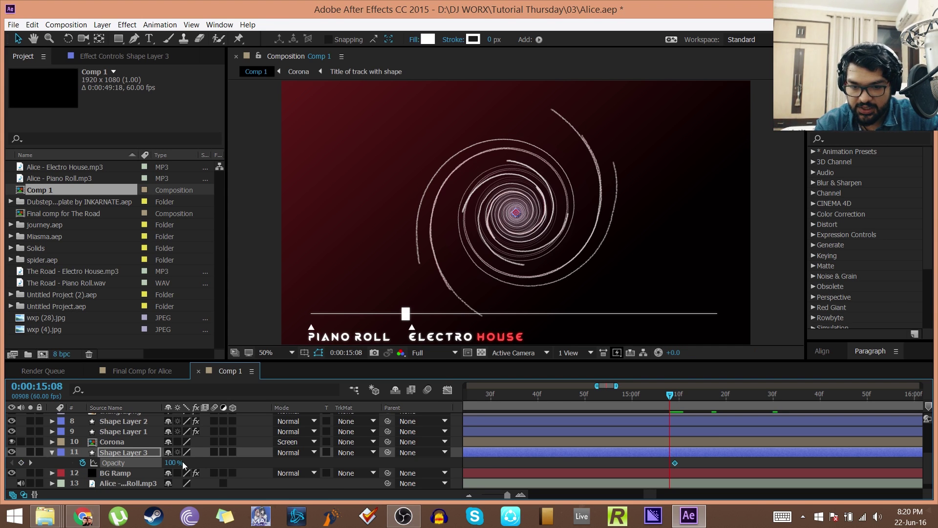
left_click(170, 462)
type("0")
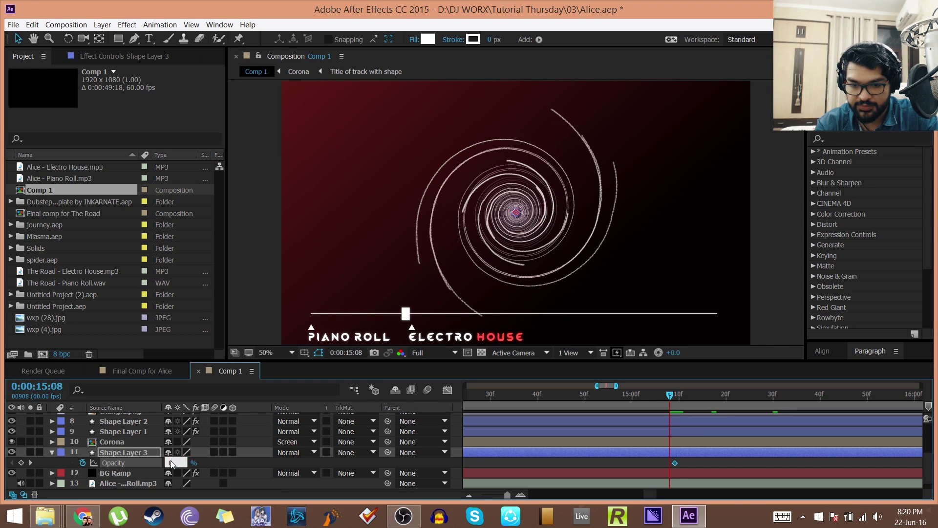
key("Return")
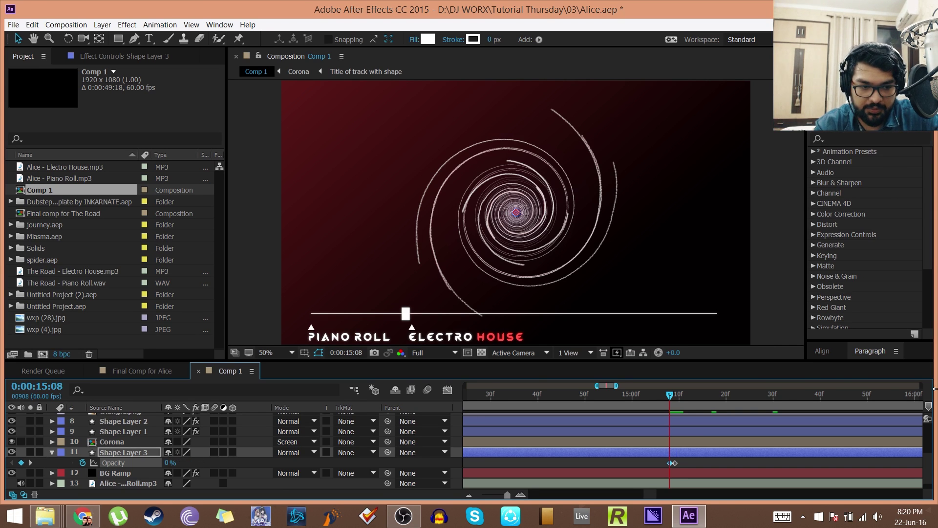
Drop the diamond's opacity to 0% at 15:30, then return the playhead to 15:08.
left_click(774, 396)
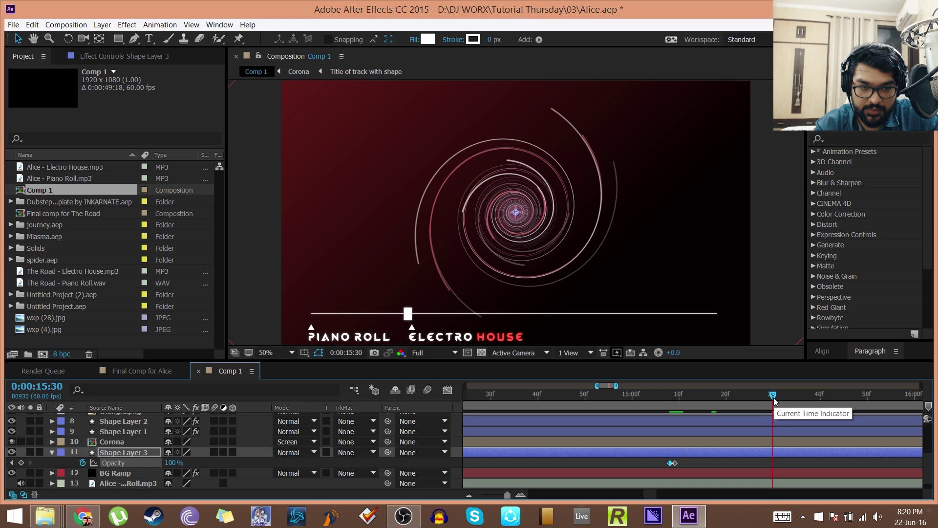
left_click_drag(773, 397, 752, 396)
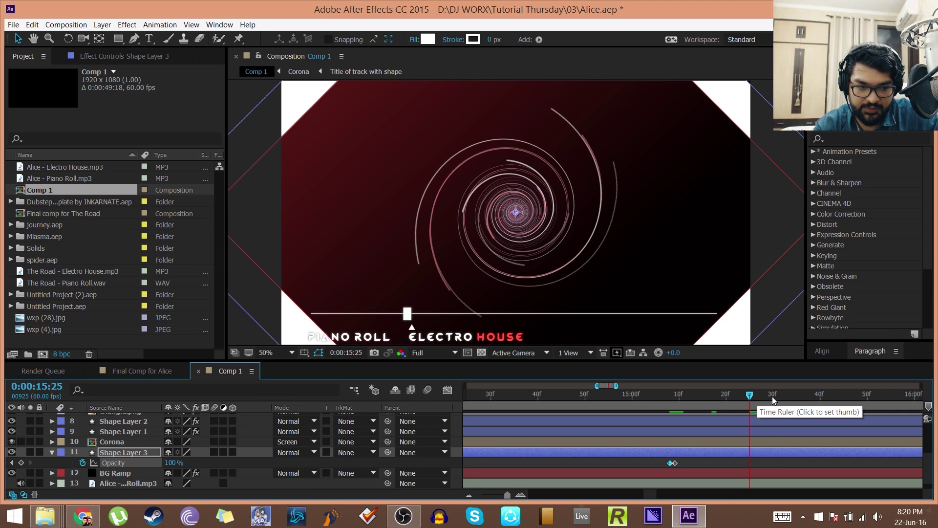
left_click(771, 395)
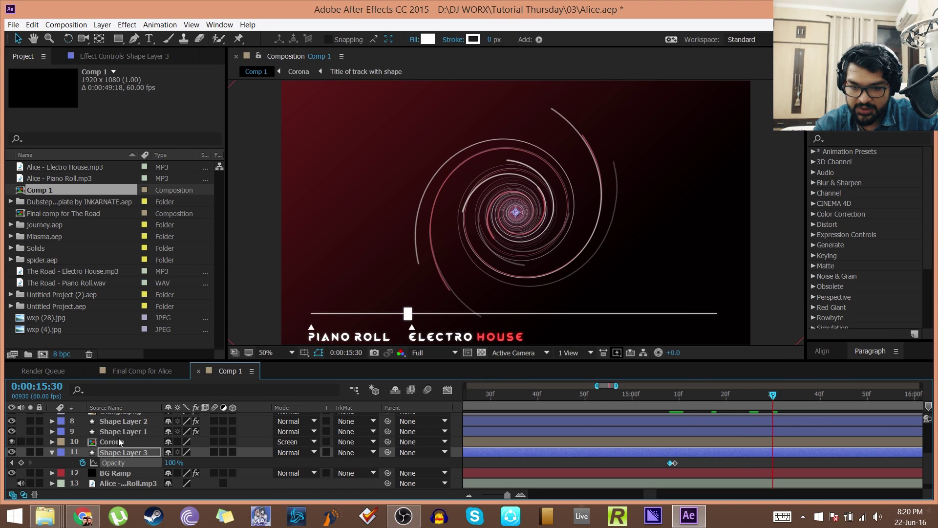
key("w")
key("s")
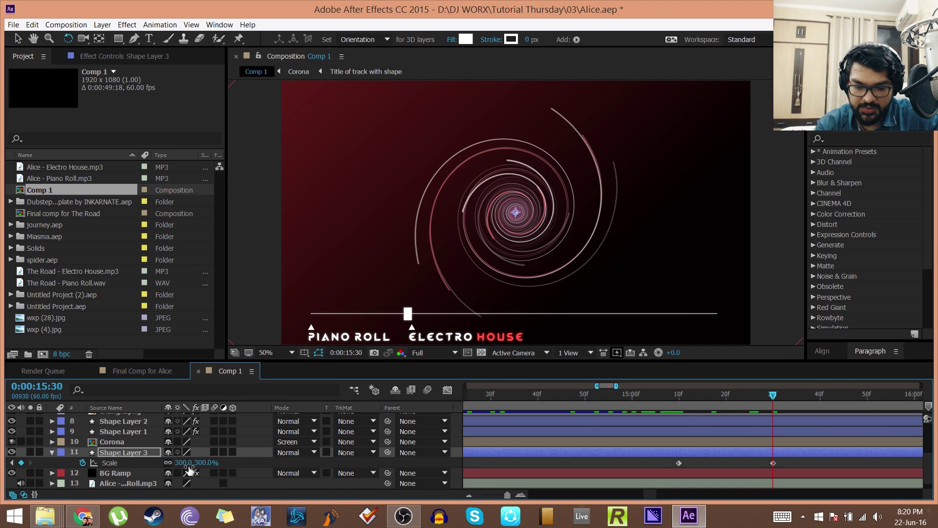
key("t")
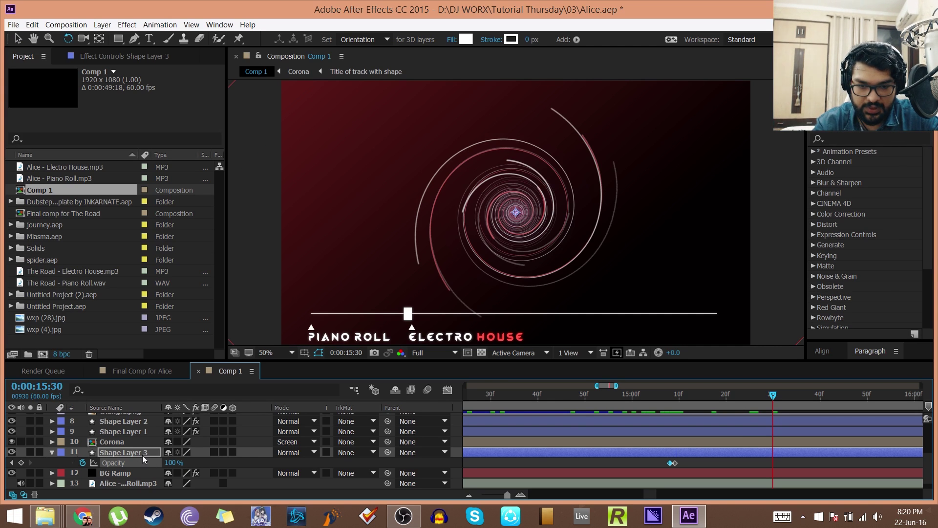
key("Page_Up")
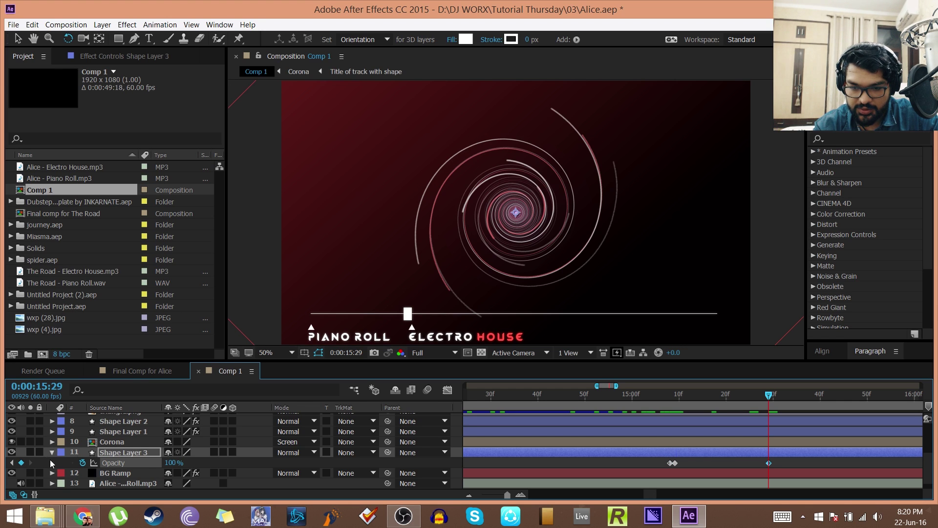
key("Page_Down")
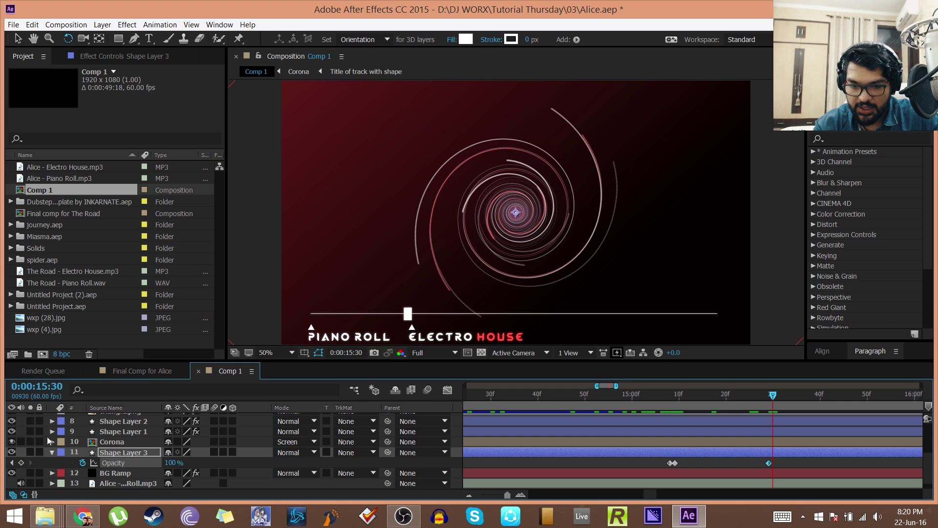
left_click_drag(178, 462, 95, 464)
left_click_drag(716, 391, 669, 397)
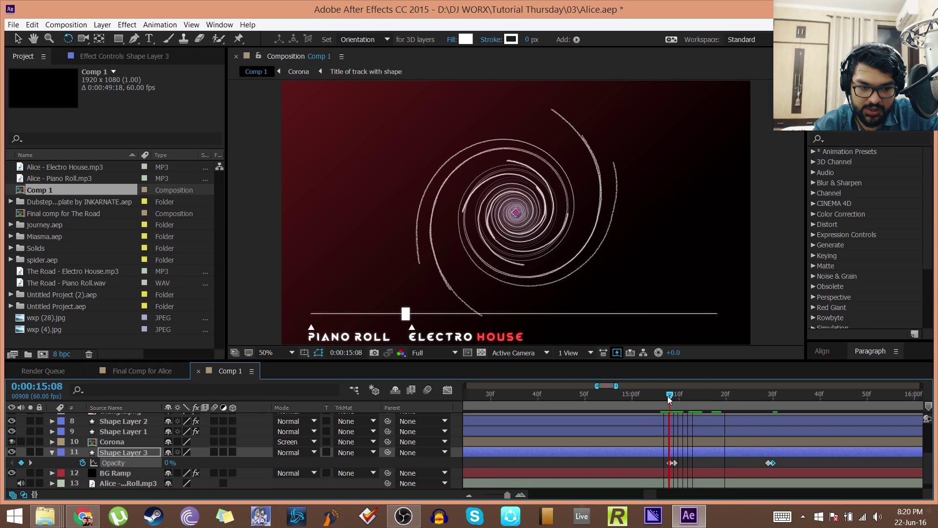
left_click_drag(669, 398, 669, 398)
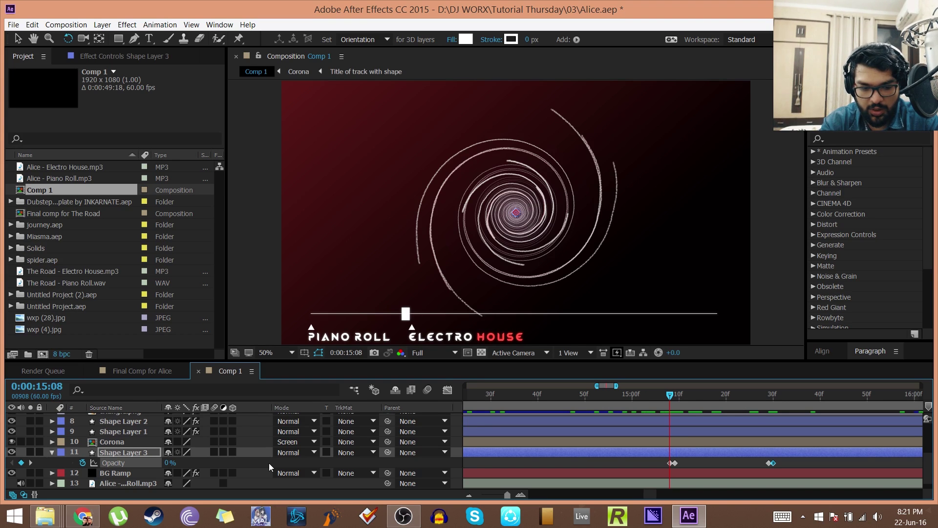
Trim Shape Layer 3 to start at 15:08 and end at 15:30.
key("alt+bracketleft")
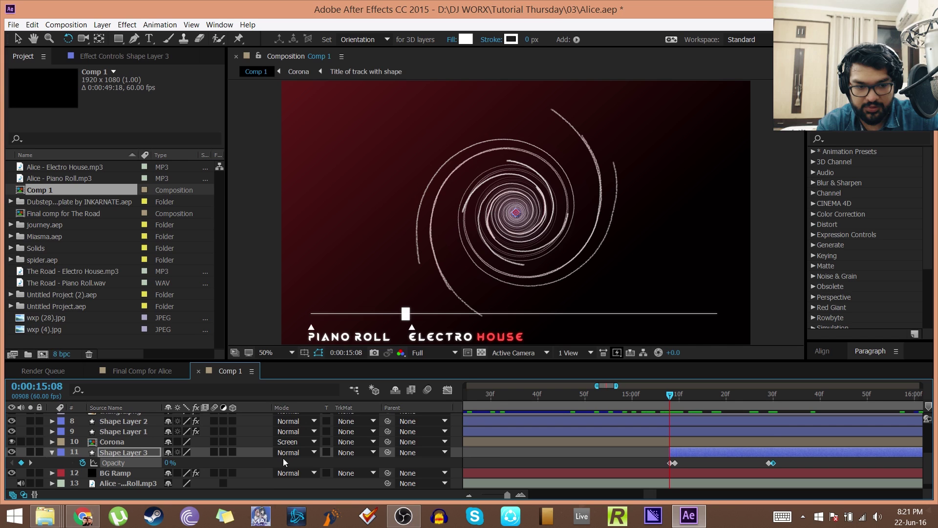
left_click(773, 394)
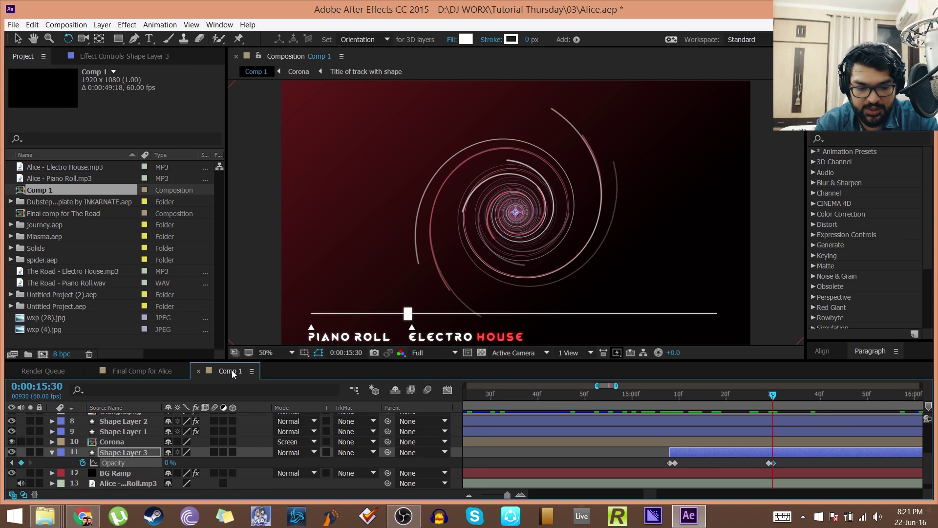
key("alt+bracketright")
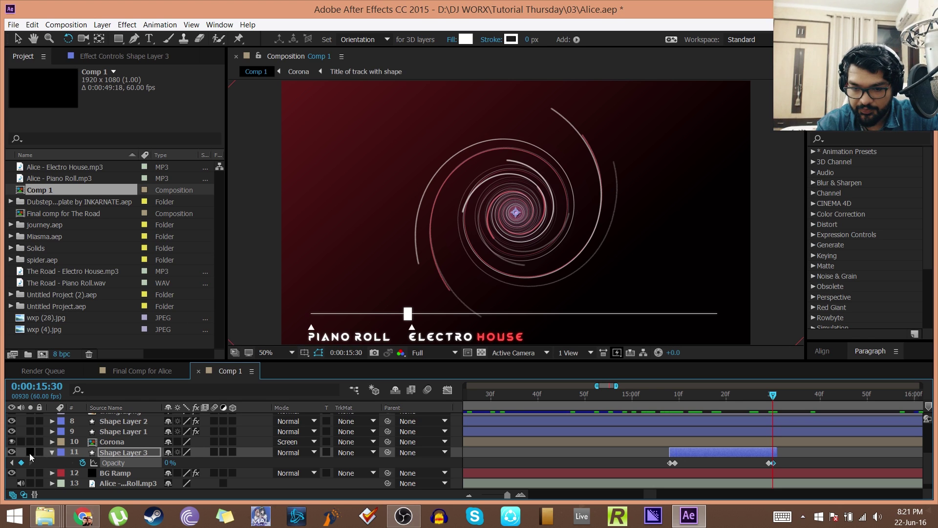
Collapse Shape Layer 3 and duplicate it as Shape Layer 4.
left_click(52, 453)
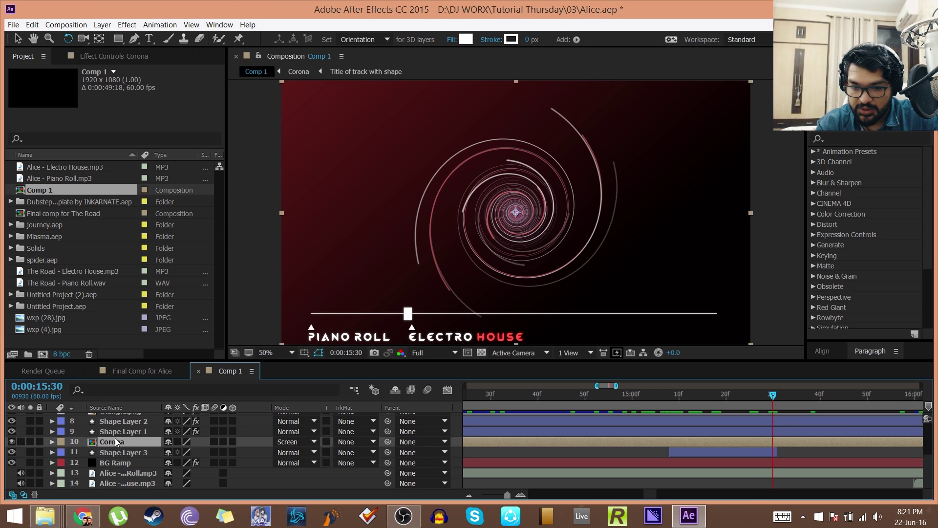
left_click(117, 455)
key("ctrl+d")
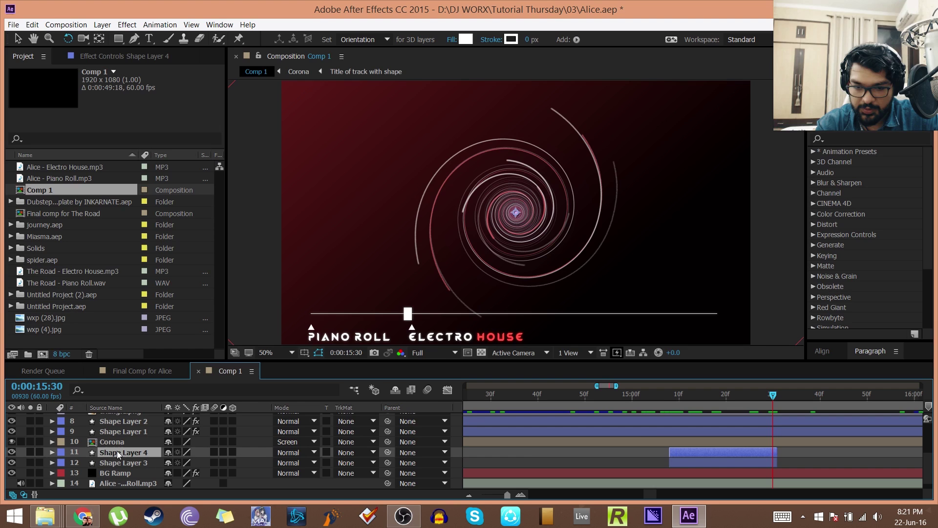
Move Shape Layer 4's in point to 15:12, after first trying 15:15.
left_click(679, 395)
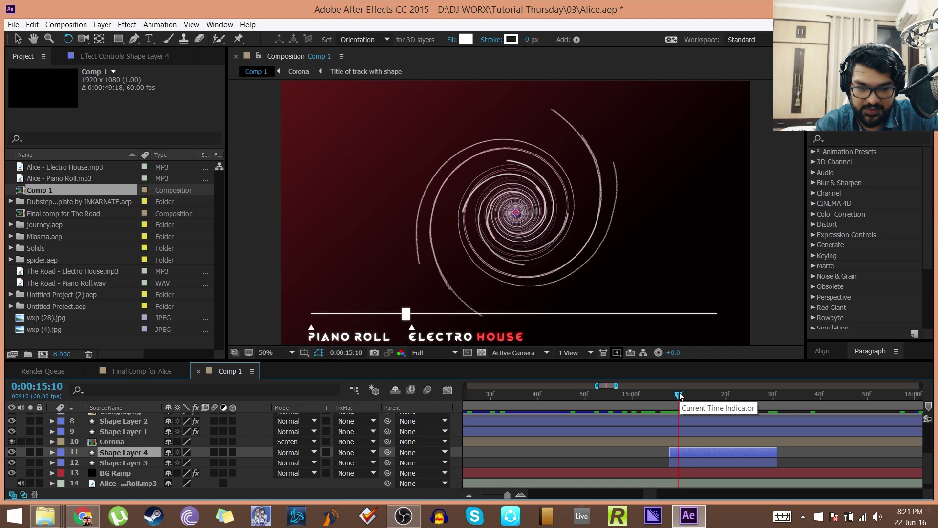
left_click(702, 395)
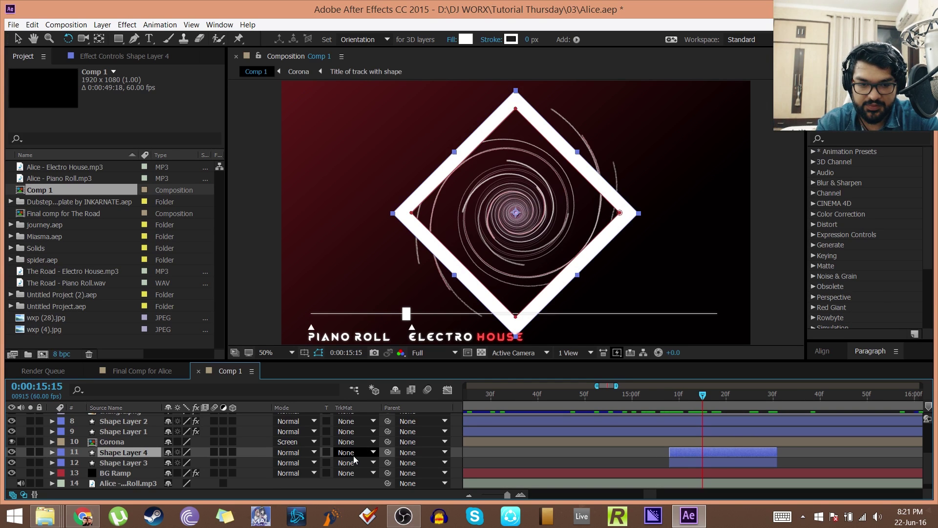
key("bracketleft")
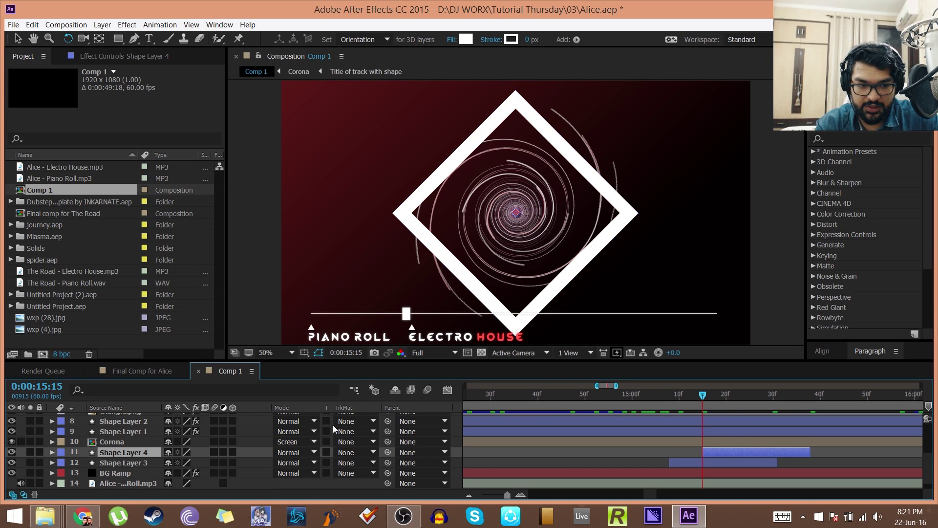
left_click(727, 395)
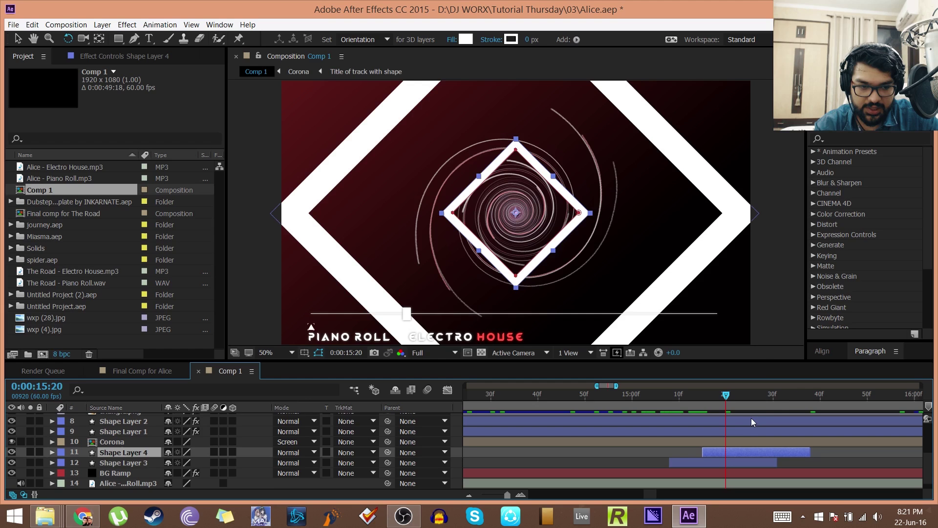
left_click(683, 395)
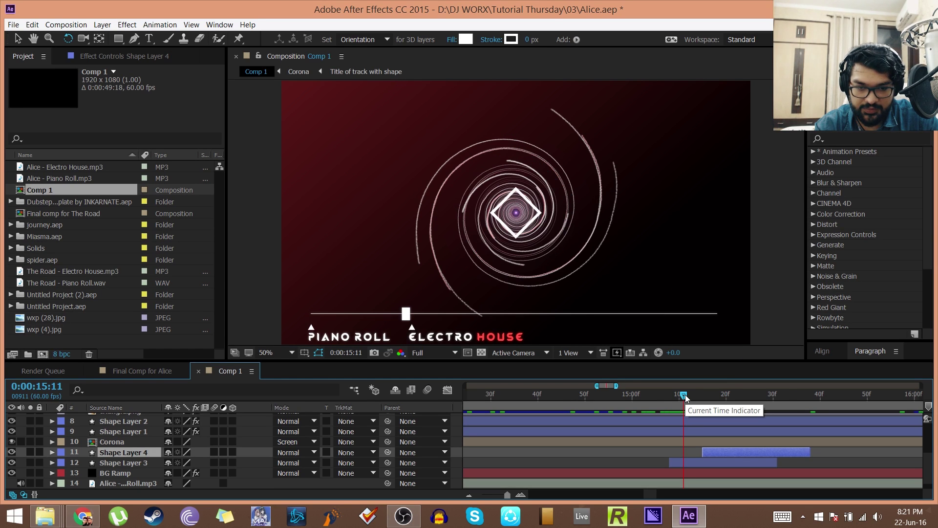
left_click_drag(686, 397, 687, 398)
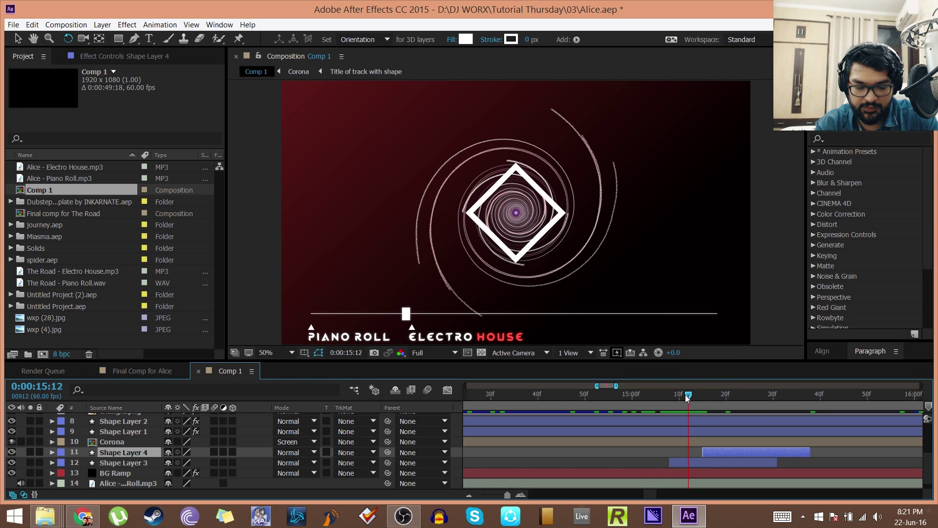
key("bracketleft")
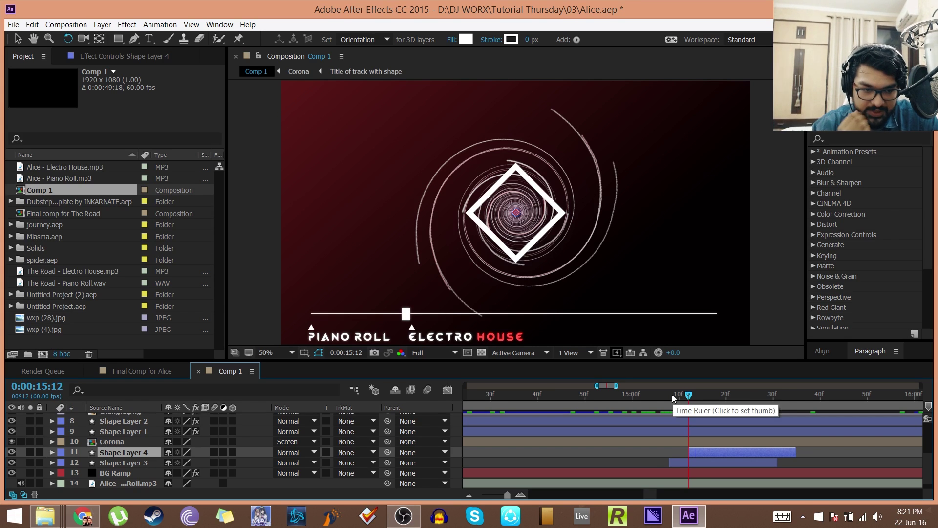
Preview the staggered diamonds from 15:08 through 15:20, ending at 15:12.
left_click(669, 394)
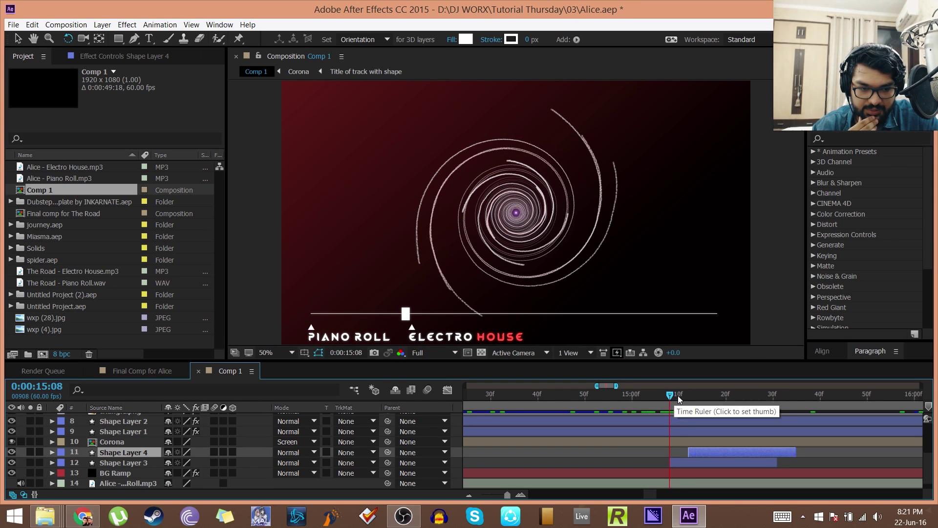
left_click(679, 394)
key("Page_Up")
key("Page_Up")
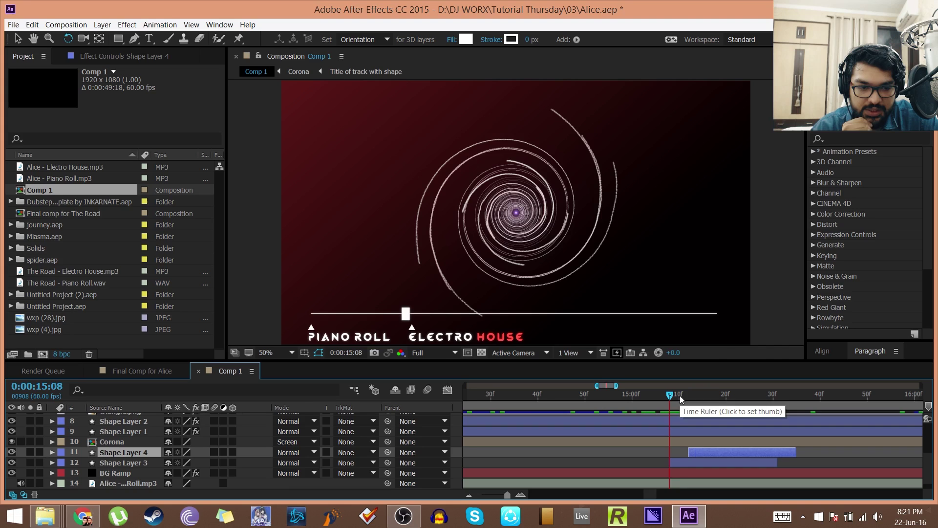
left_click(689, 395)
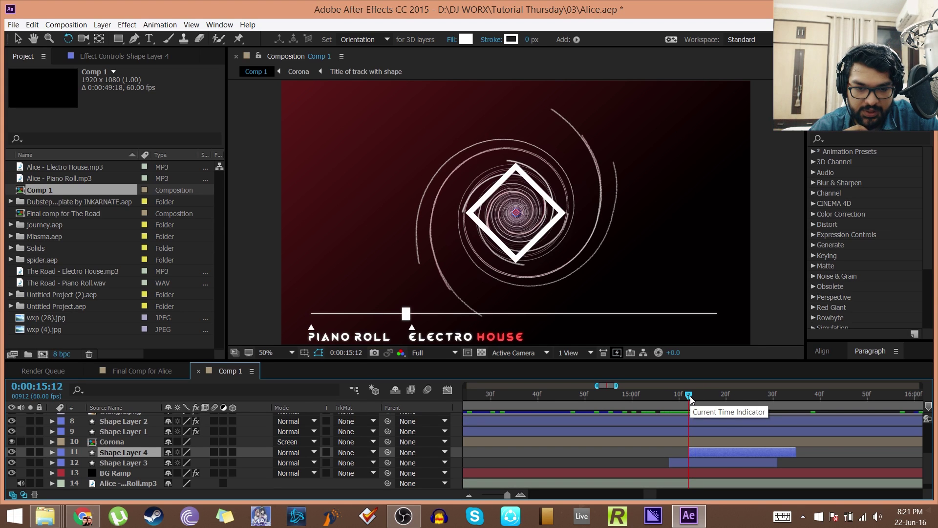
left_click(699, 396)
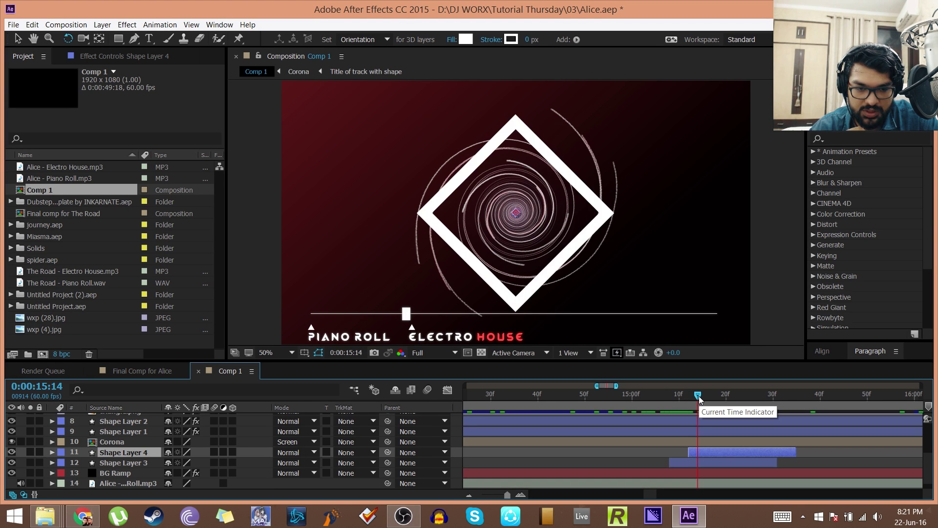
left_click(726, 396)
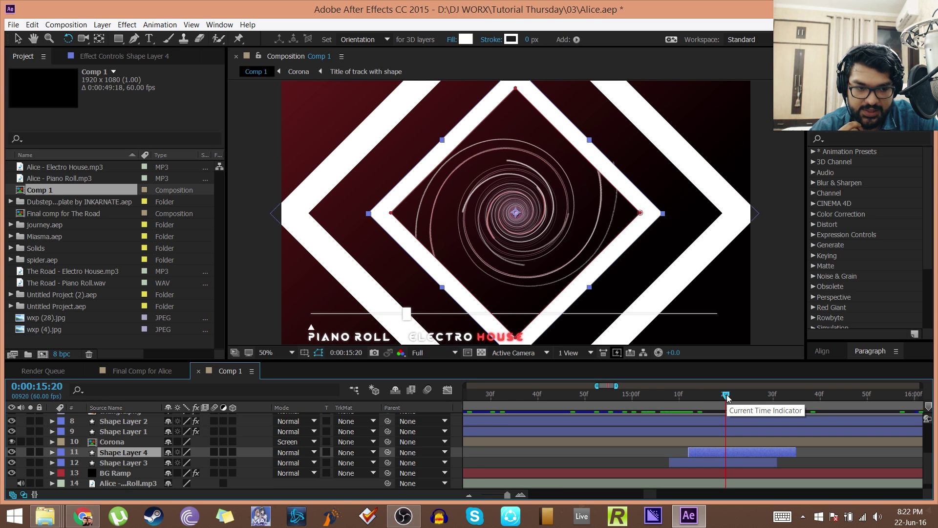
left_click(692, 397)
left_click(681, 395)
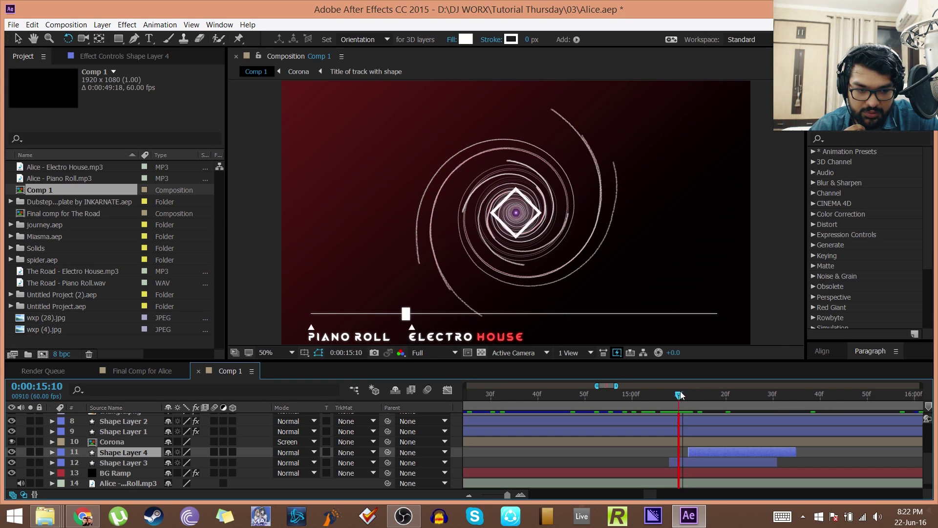
left_click(688, 395)
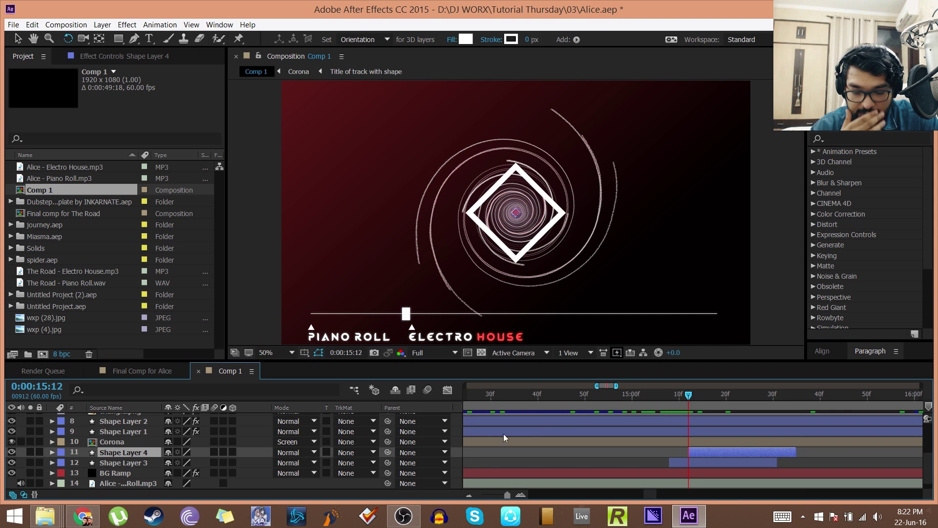
Duplicate Shape Layer 4 as Shape Layer 5.
left_click(141, 464)
left_click(141, 454)
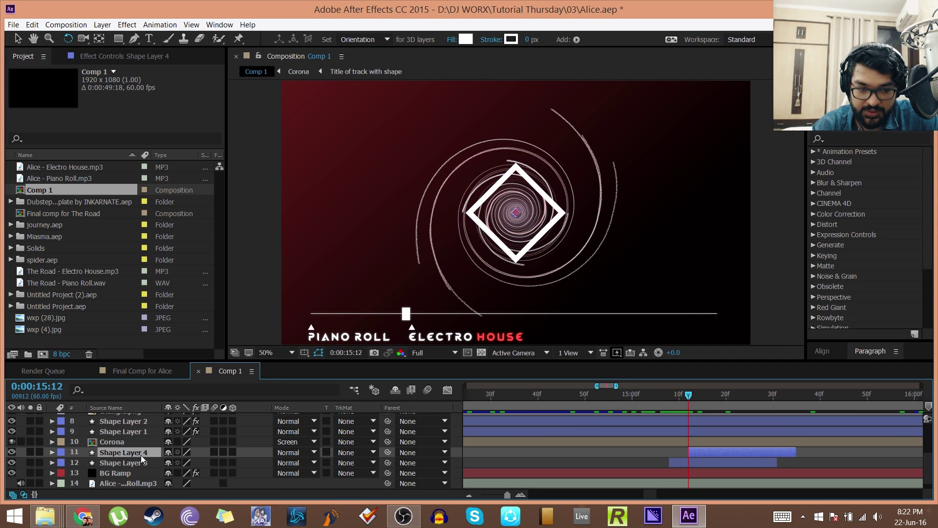
key("ctrl+d")
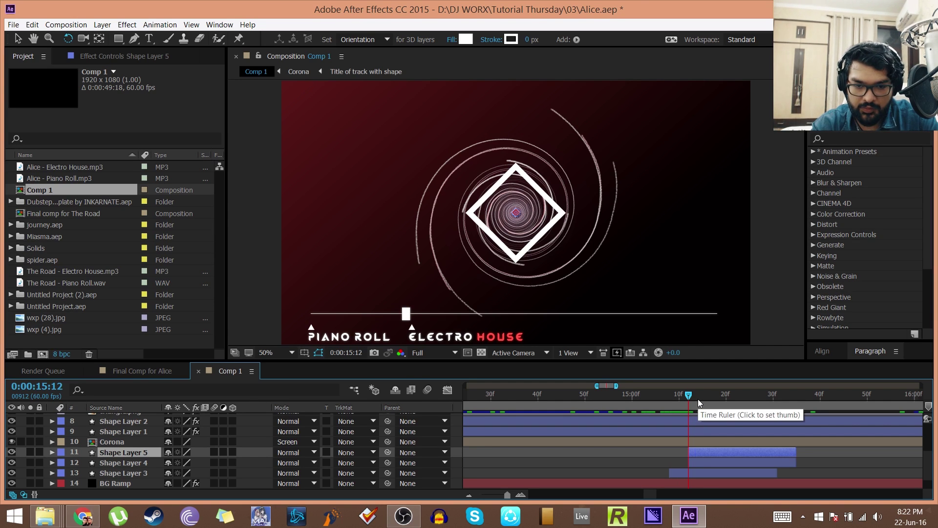
Start Shape Layer 5 at 15:16, undo a trial 15:11 start, and duplicate it as Shape Layer 6.
key("Page_Down")
key("Page_Down")
key("Page_Down")
key("Page_Down")
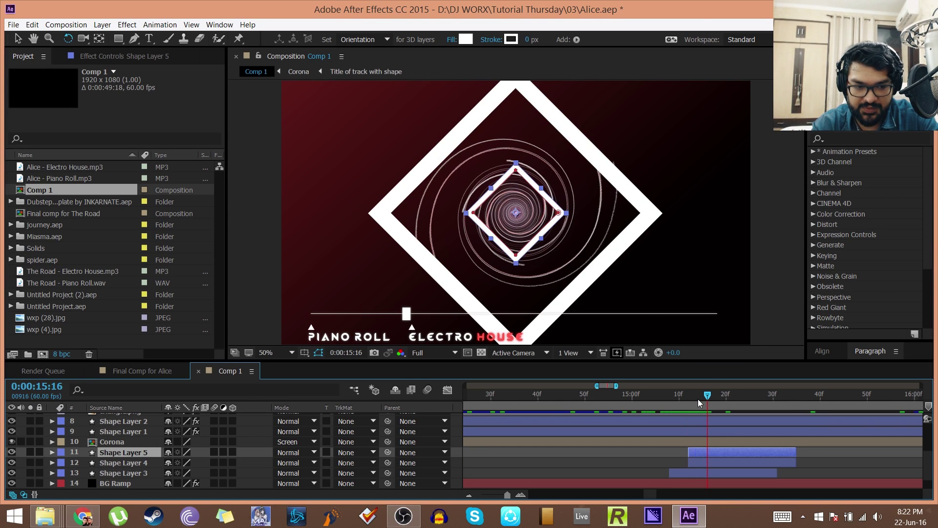
key("bracketleft")
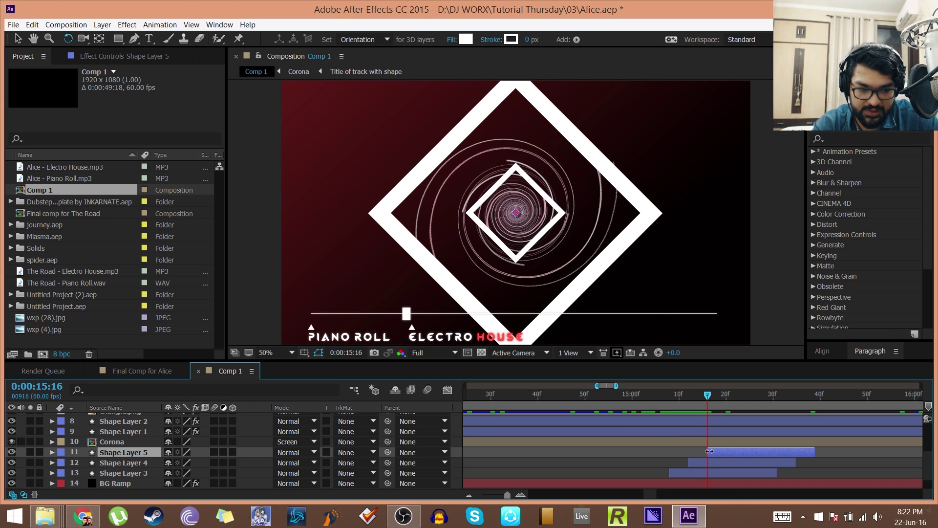
left_click(659, 394)
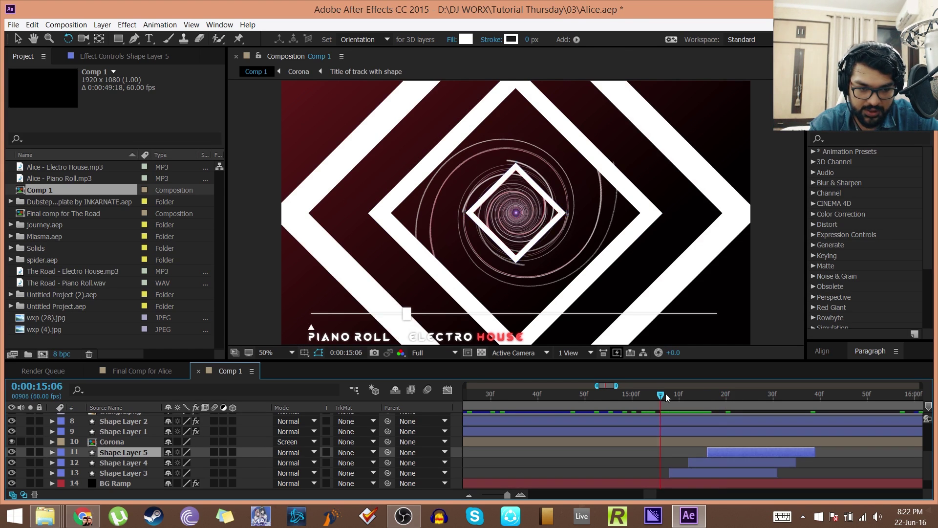
left_click(675, 395)
key("Page_Down")
key("Page_Down")
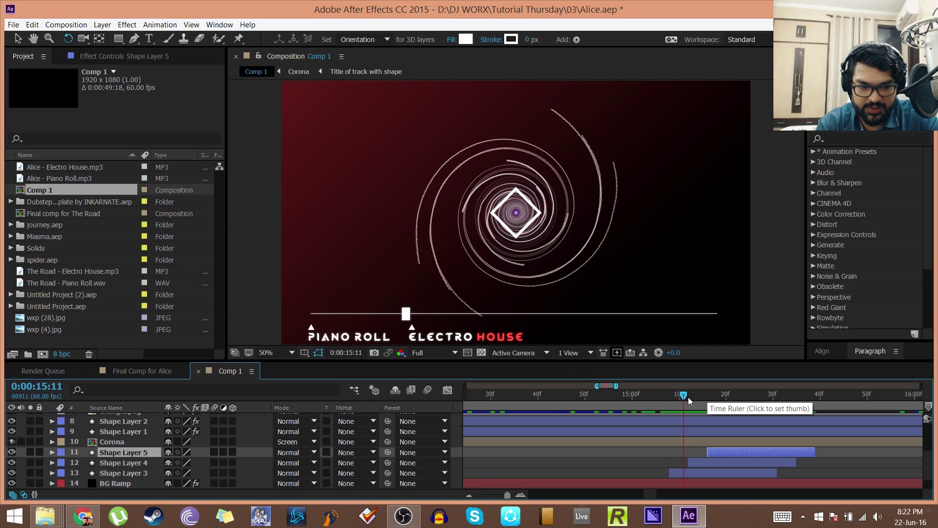
key("bracketleft")
key("ctrl+z")
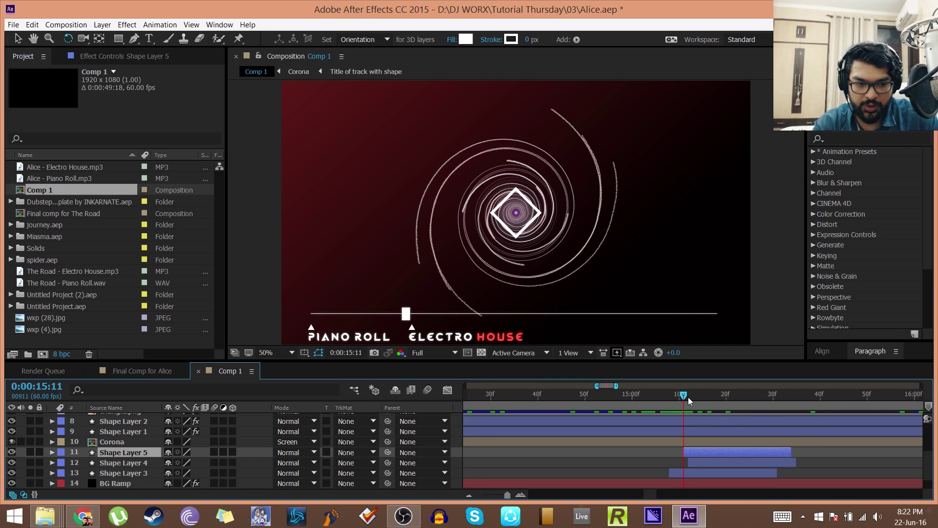
left_click(709, 394)
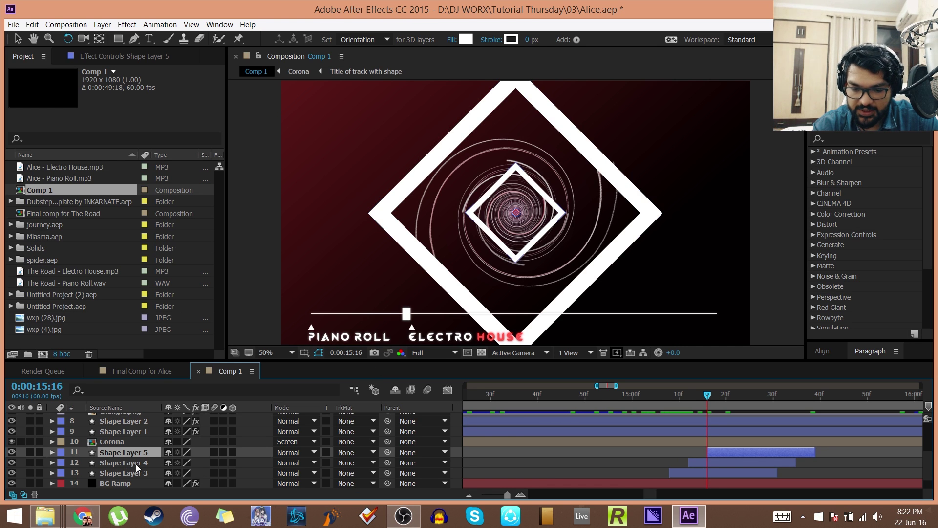
key("ctrl+d")
Set Shape Layer 6's in point to 15:20 and scrub to 15:29 to preview the burst.
left_click(725, 396)
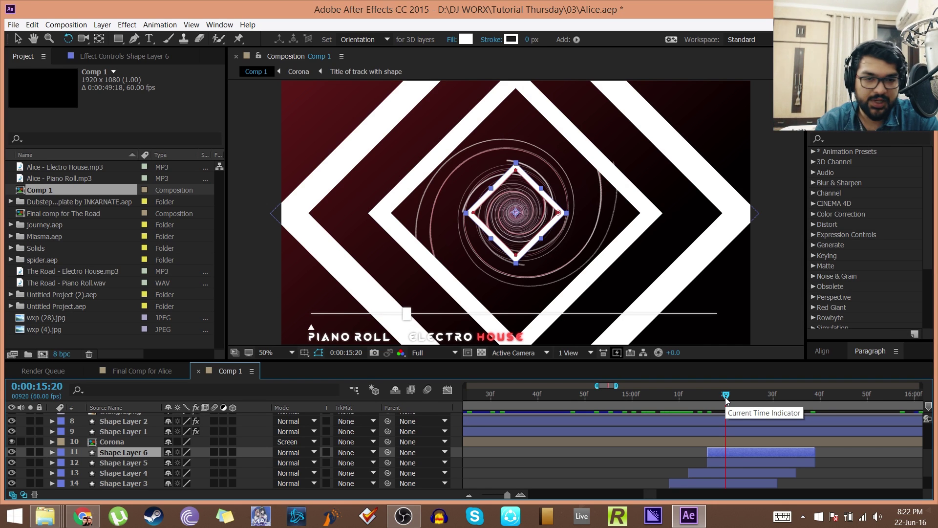
key("bracketleft")
left_click(736, 396)
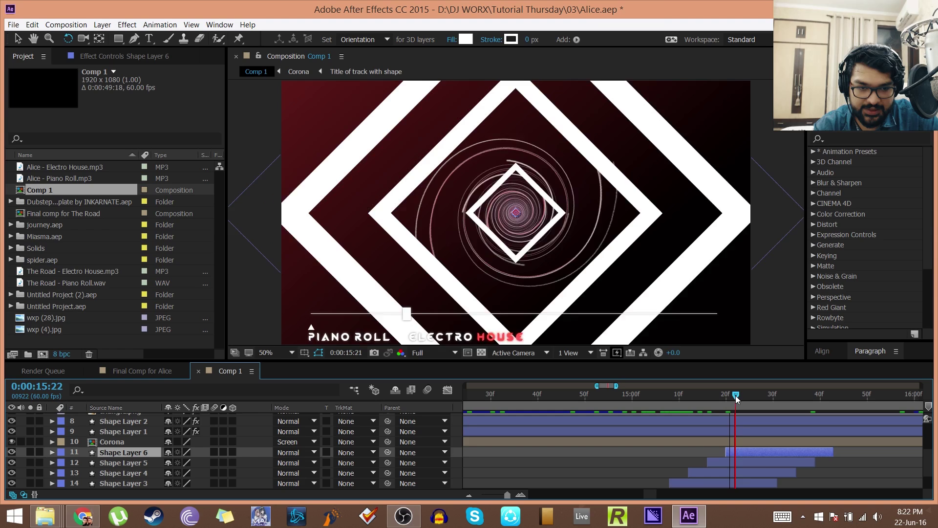
left_click_drag(737, 398, 821, 371)
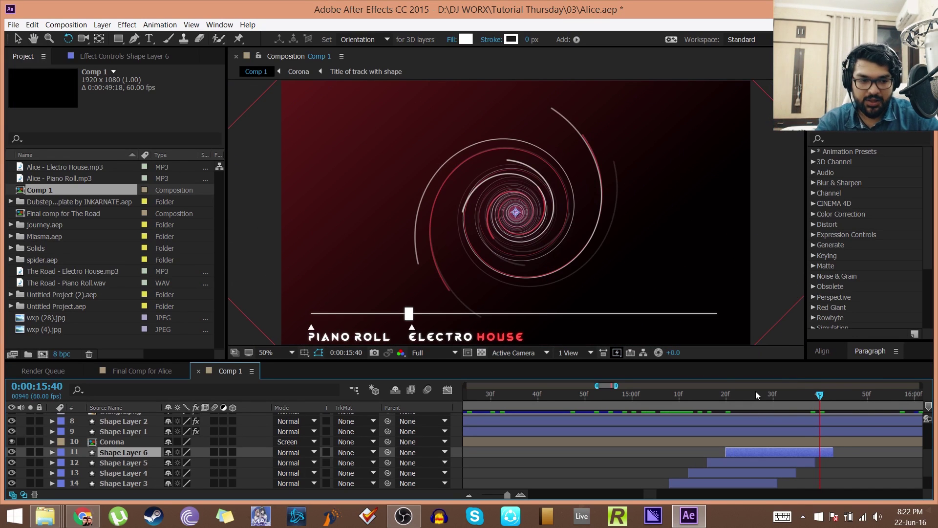